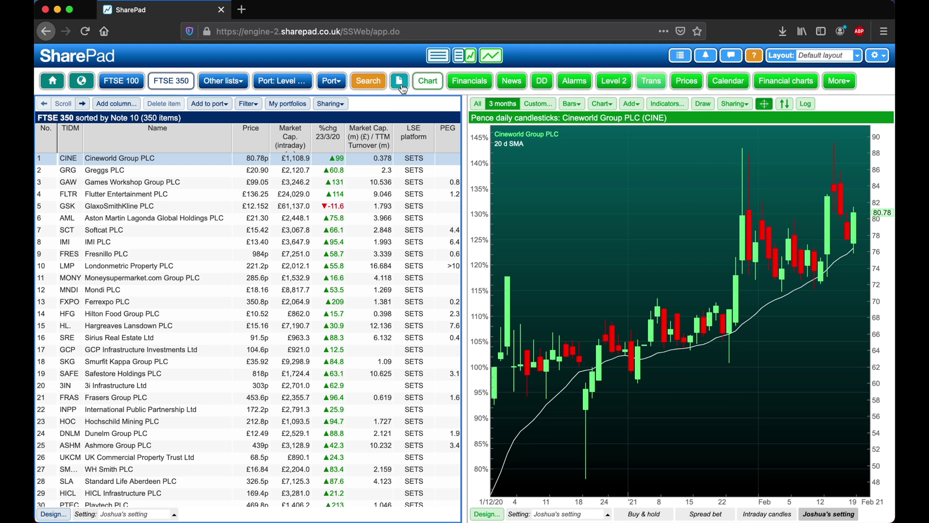
# Switch between Cineworld's single page summary and the list with candlestick chart
pyautogui.click(402, 87)
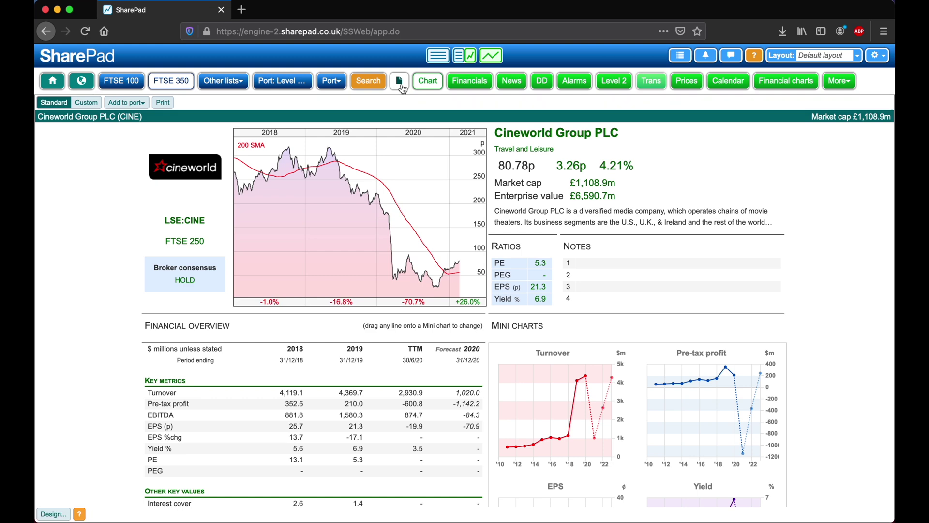
pyautogui.click(400, 85)
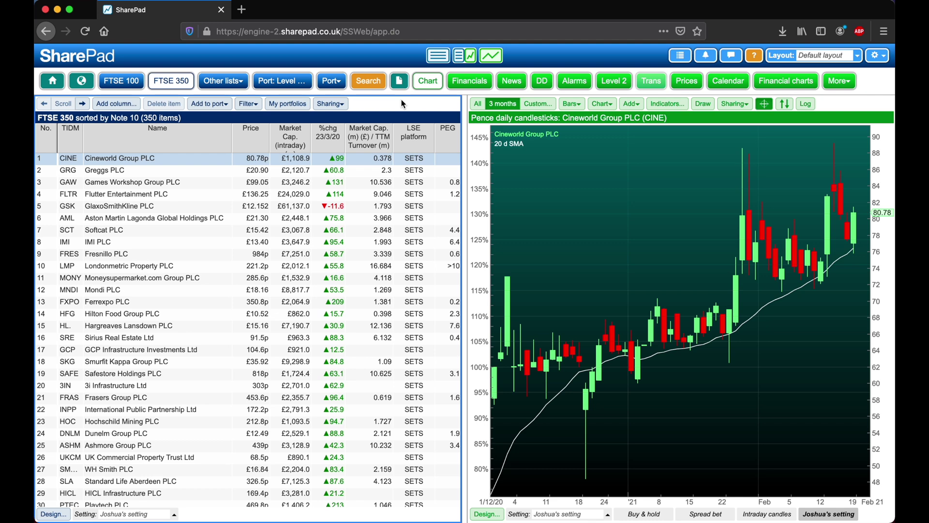
pyautogui.click(400, 83)
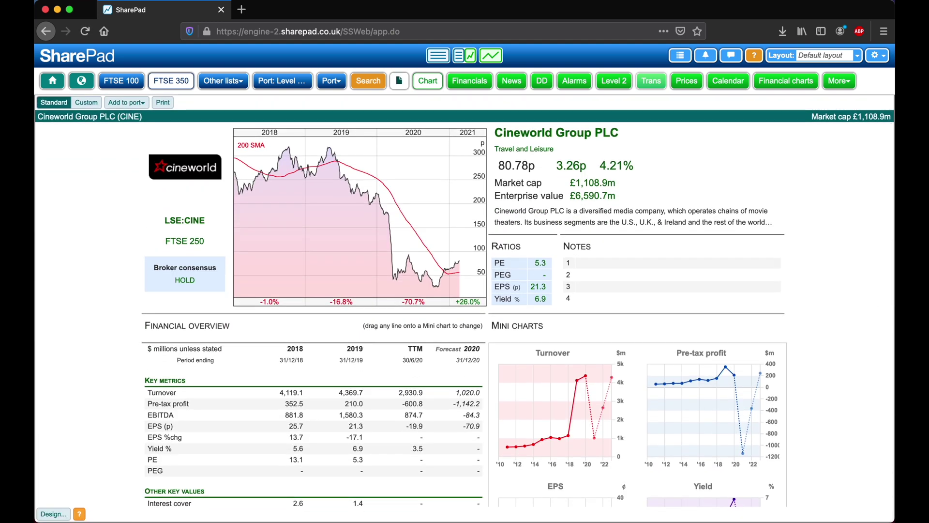
pyautogui.press('Escape')
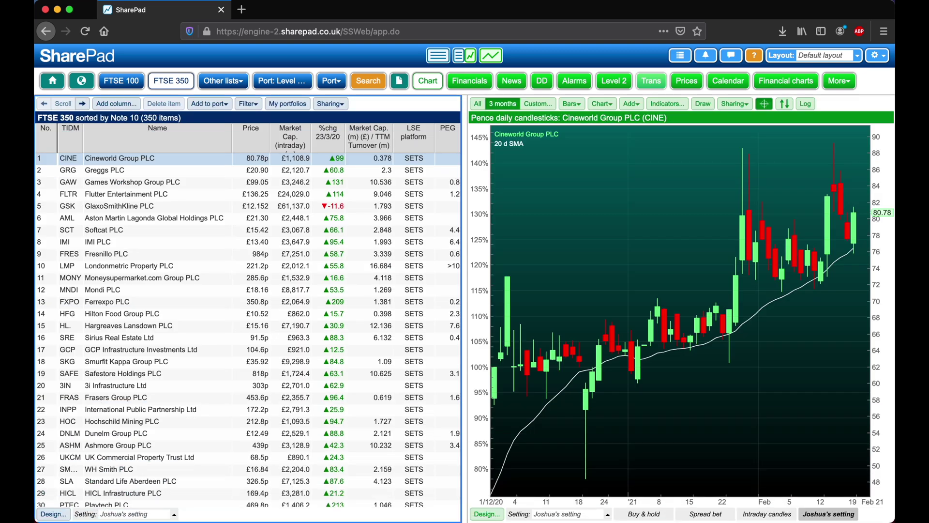
# Set the Single page summary preference to Normal Green view and show Cineworld's summary beside the list
pyautogui.click(880, 59)
pyautogui.click(794, 90)
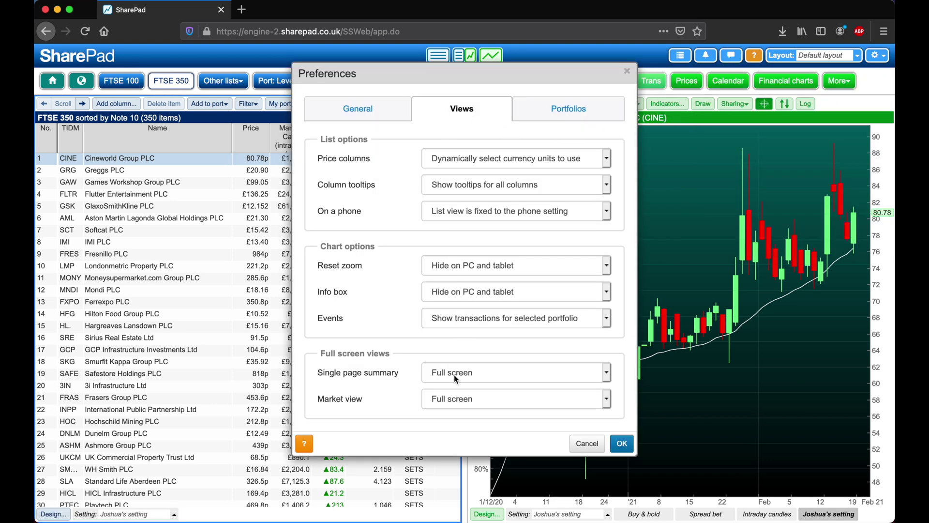
pyautogui.click(487, 374)
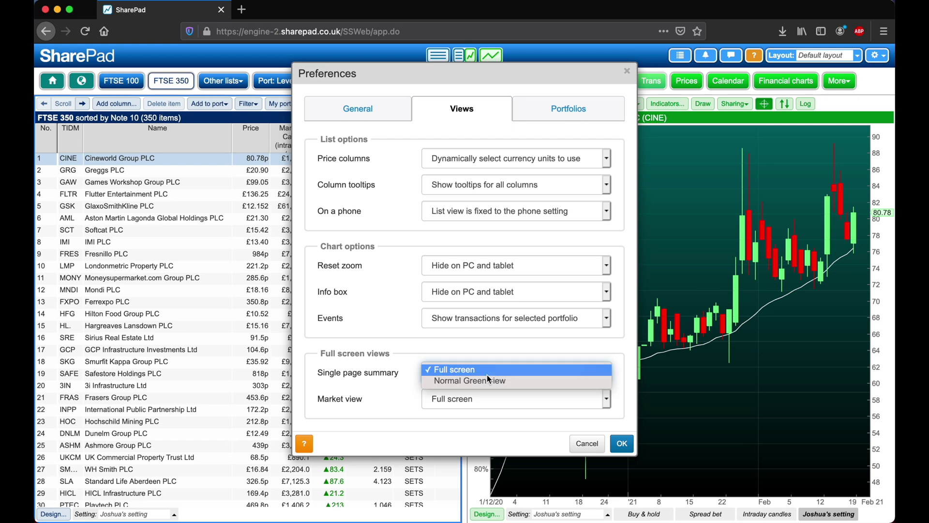
pyautogui.click(486, 382)
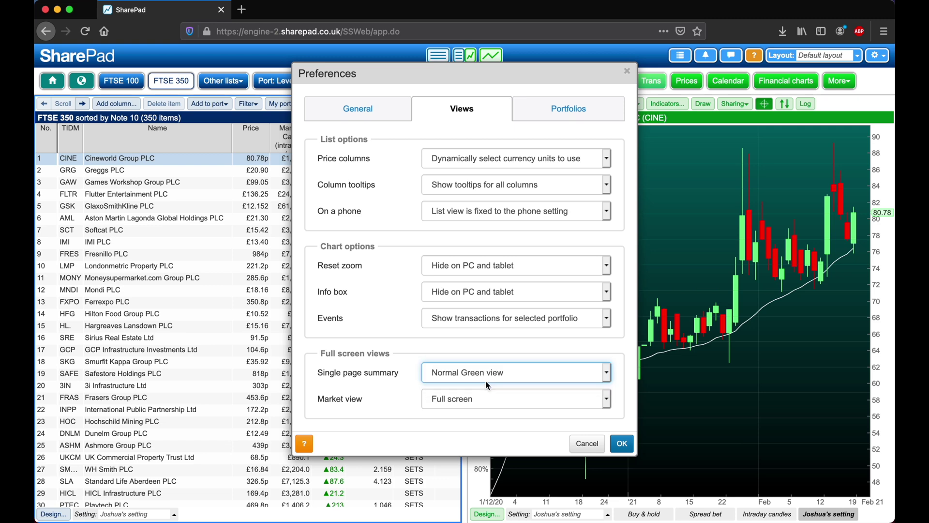
pyautogui.click(622, 444)
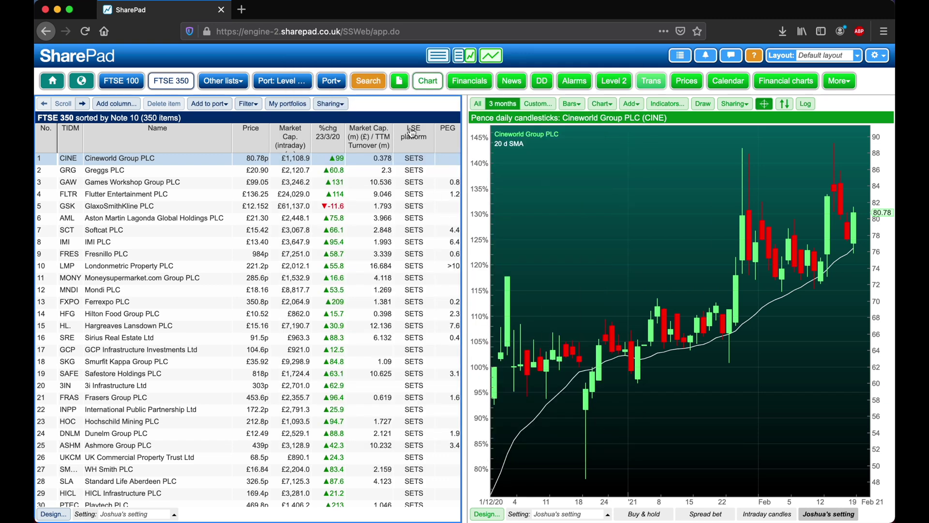
pyautogui.click(400, 81)
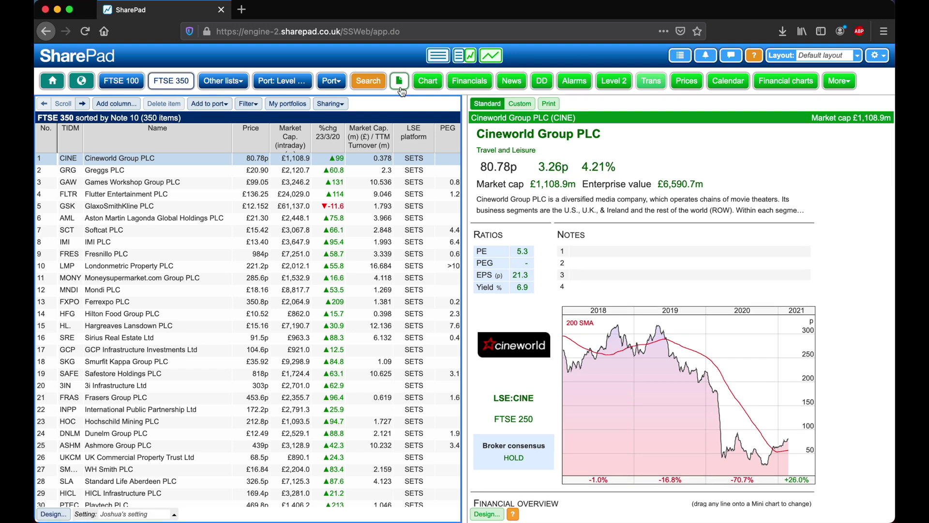
# Move down the FTSE 350 list to GlaxoSmithKline and expand its summary to the full page
pyautogui.press('Down')
pyautogui.press('Down')
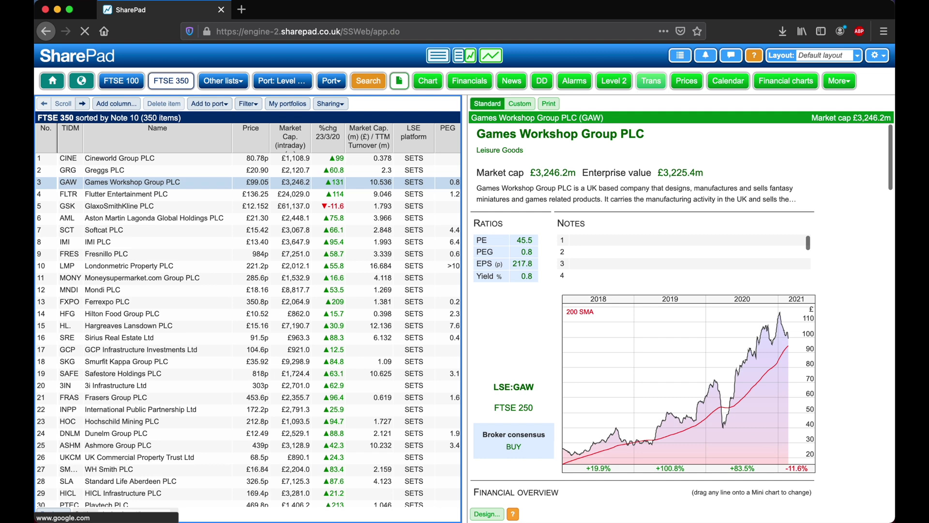
pyautogui.press('Down')
pyautogui.press('Down')
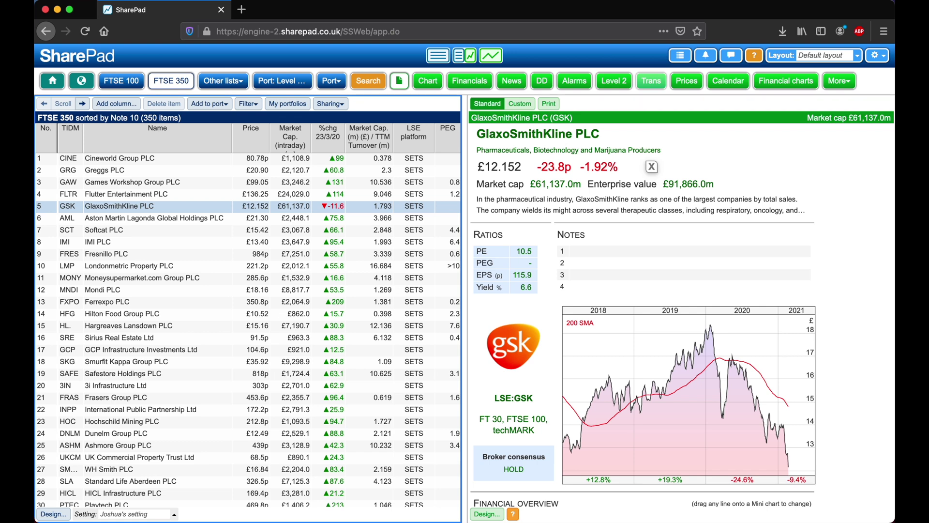
pyautogui.click(400, 81)
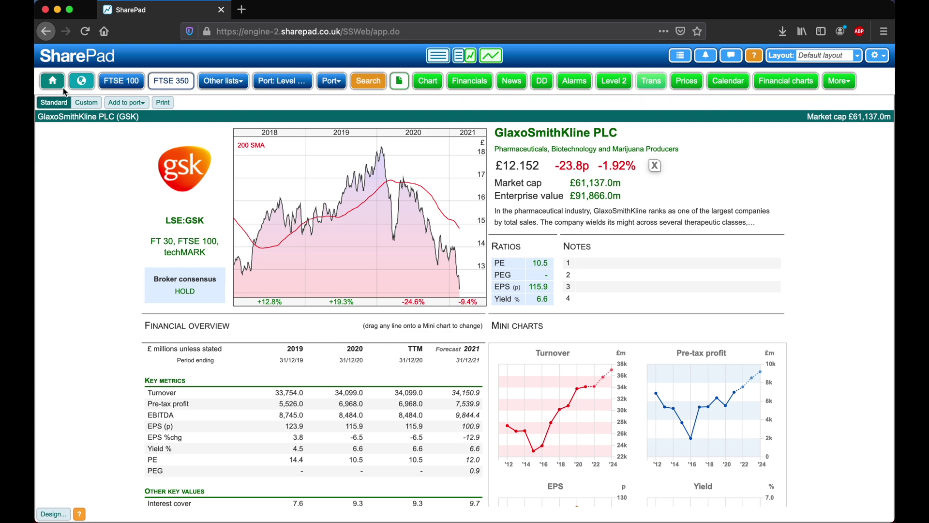
# Switch GSK's page to the Custom layout and open Single page design, moved aside to show the page
pyautogui.click(86, 103)
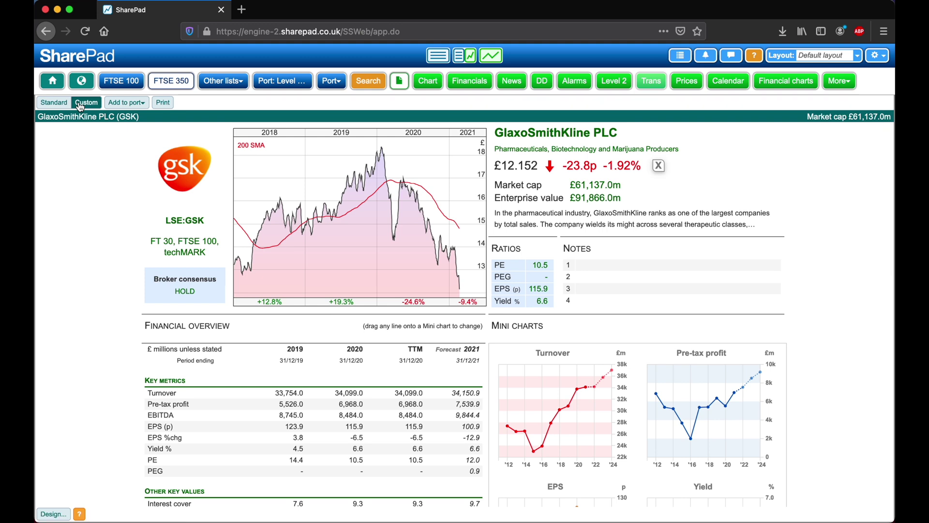
pyautogui.click(53, 514)
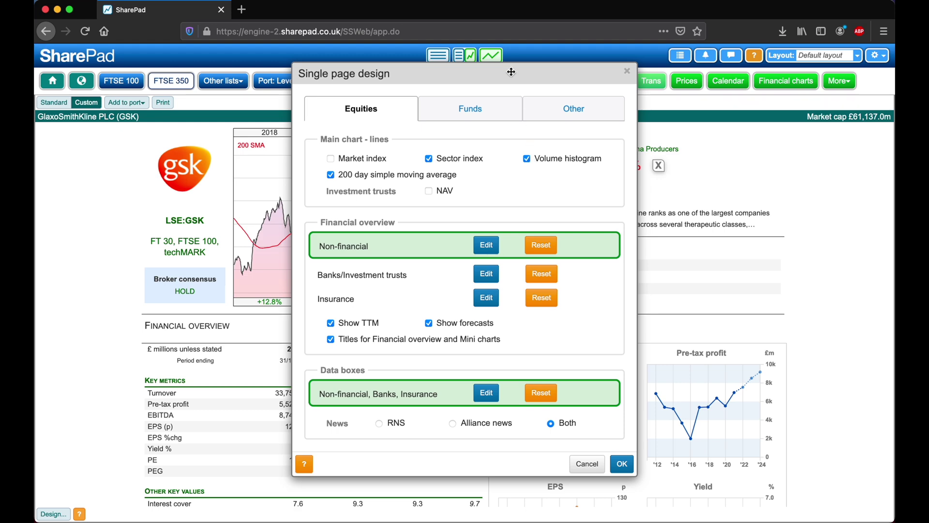
pyautogui.moveTo(512, 72); pyautogui.dragTo(684, 86)
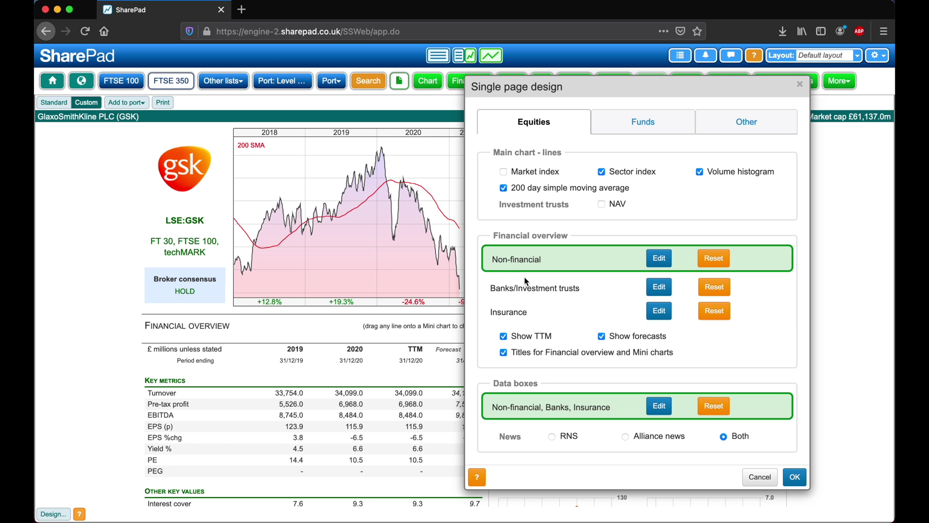
# Delete the Other key values section and all its rows from the non-financial Financial overview
pyautogui.click(663, 260)
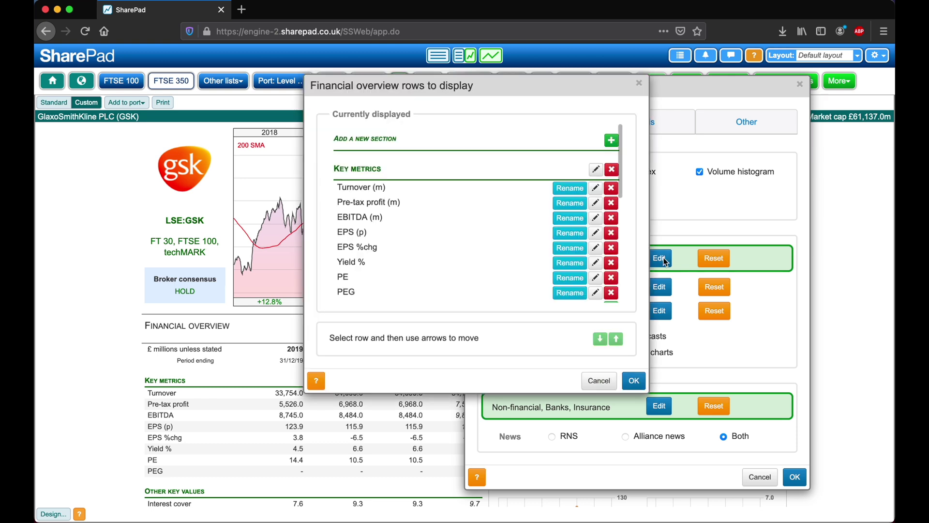
pyautogui.scroll(-5, 504, 266)
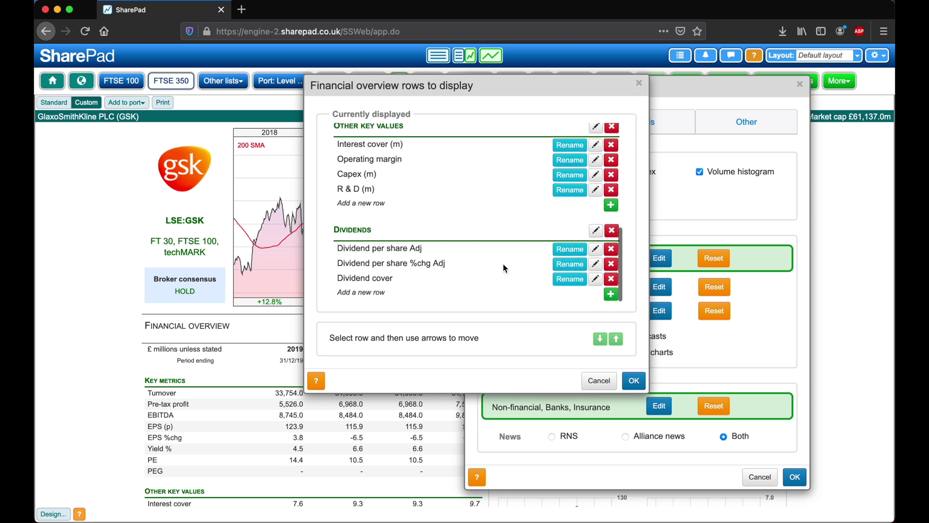
pyautogui.scroll(6, 504, 265)
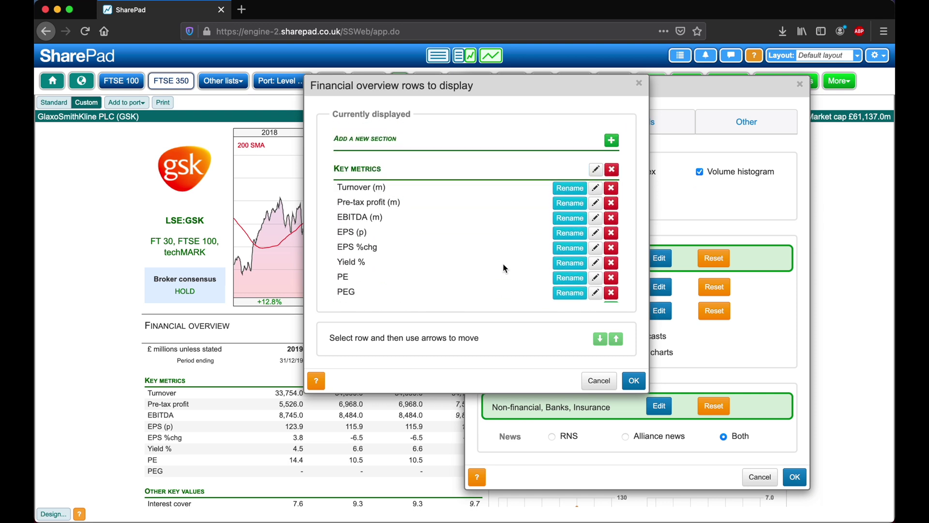
pyautogui.scroll(-5, 503, 264)
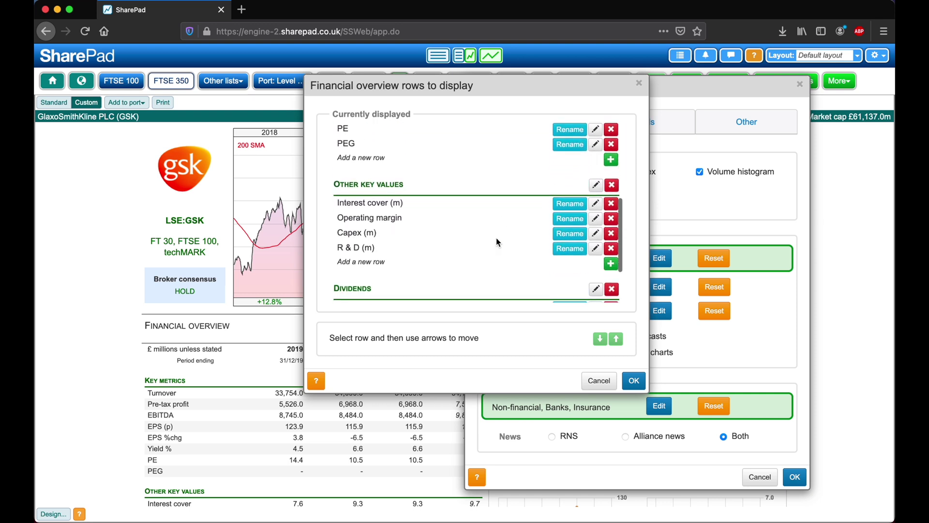
pyautogui.click(496, 189)
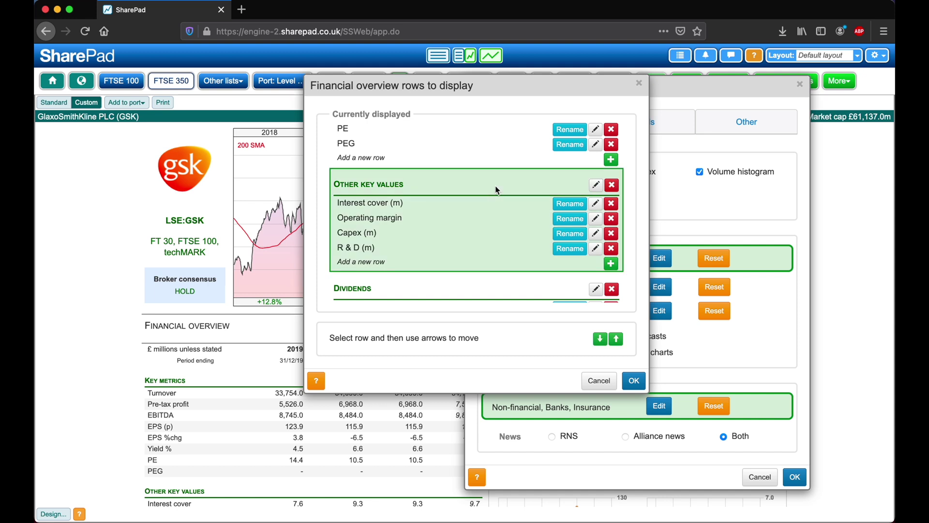
pyautogui.click(612, 186)
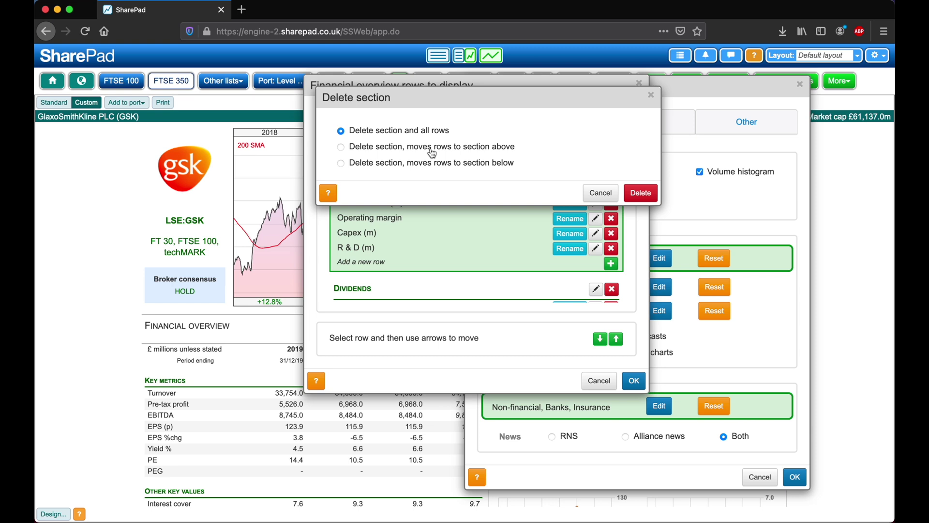
pyautogui.click(641, 193)
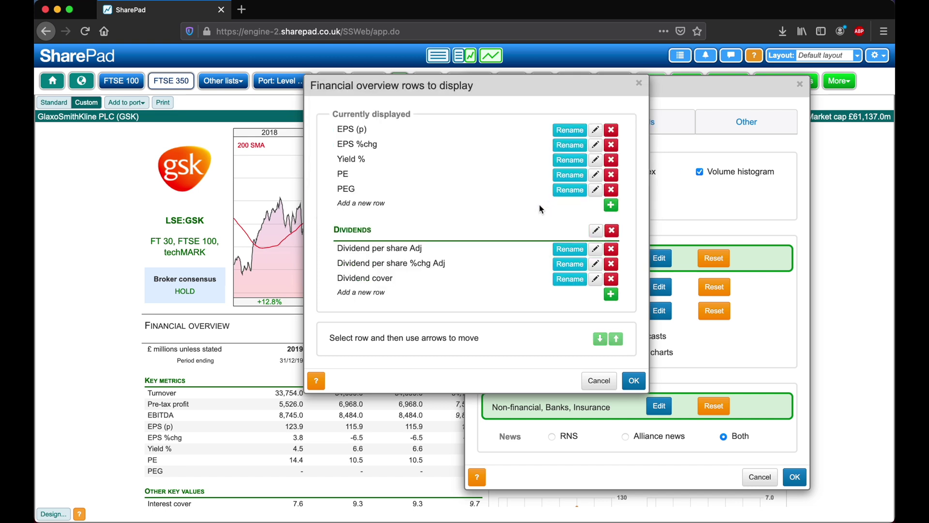
# Add a new Financial overview section titled 'Joshua's metrics' at the top
pyautogui.scroll(3, 539, 209)
pyautogui.scroll(2, 541, 209)
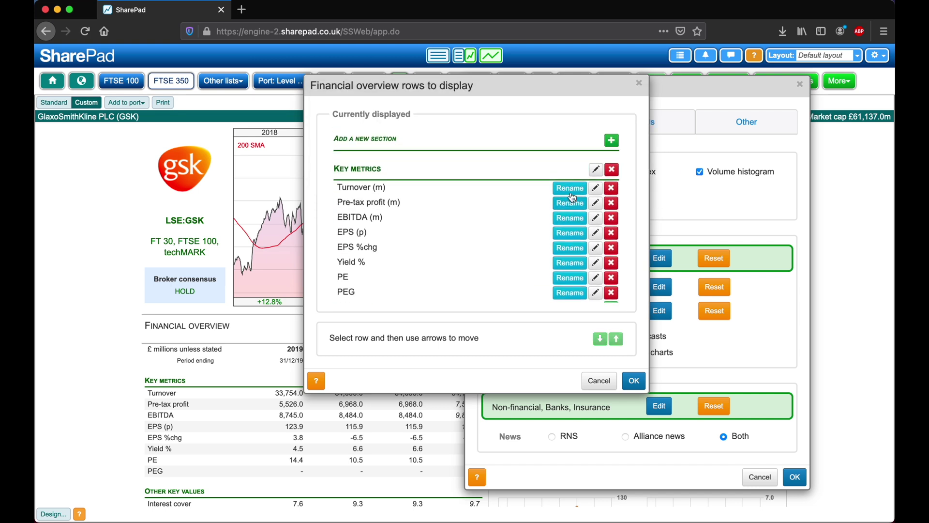
pyautogui.click(613, 144)
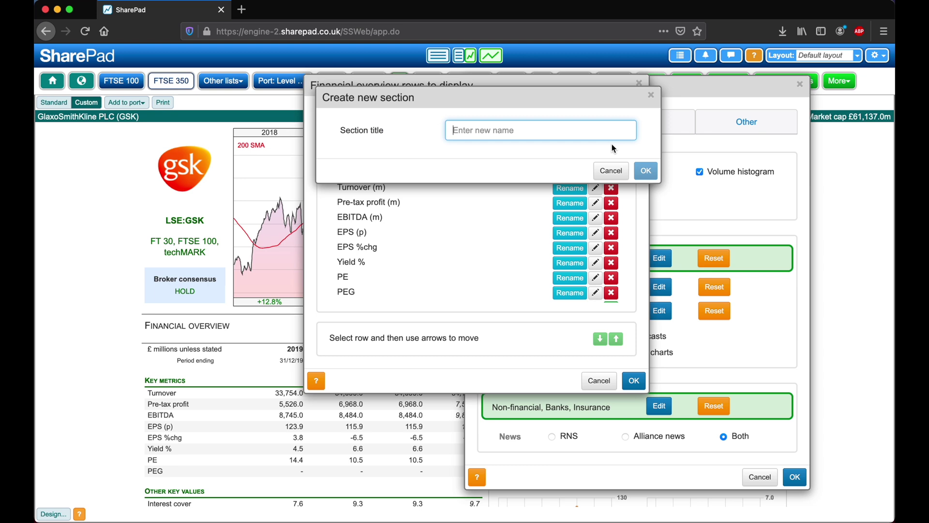
pyautogui.write('Jo')
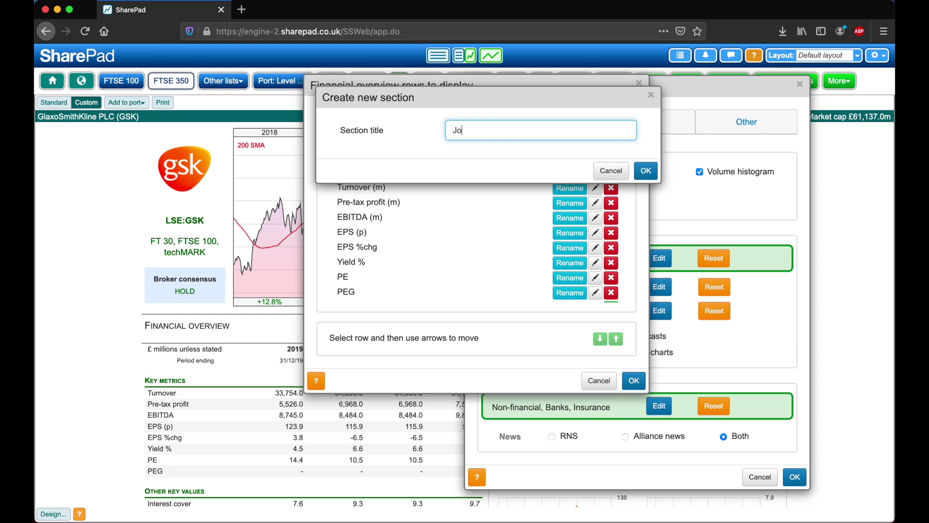
pyautogui.write("shua's metrics")
pyautogui.click(642, 170)
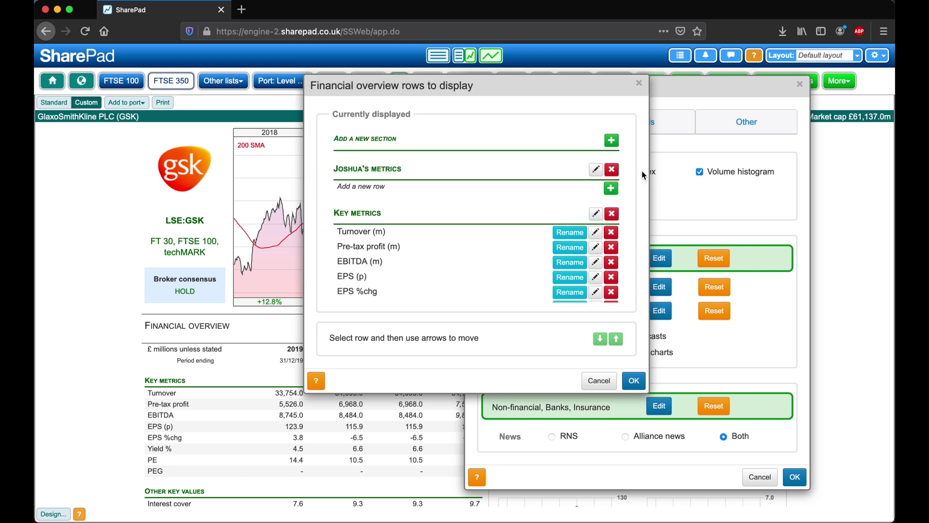
# Add Pension deficit and Sortino ratio rows to Joshua's metrics
pyautogui.click(611, 189)
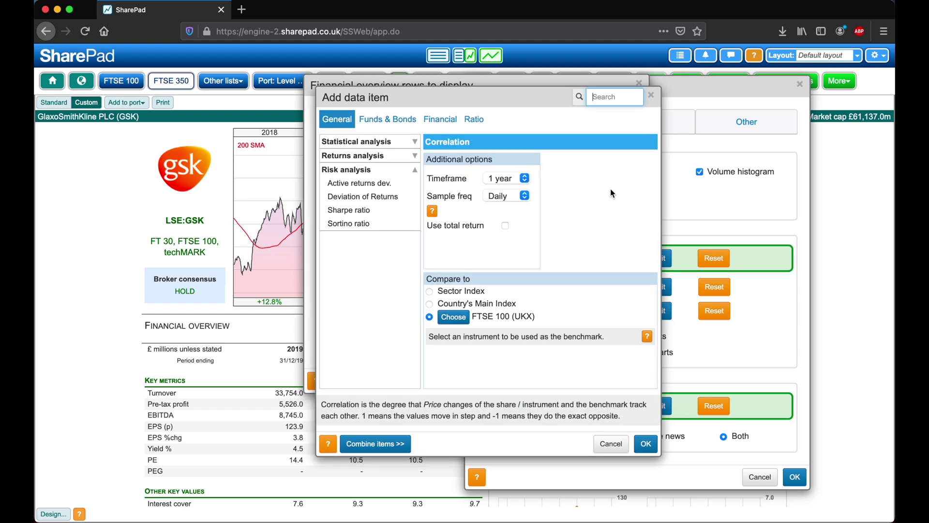
pyautogui.write('pension')
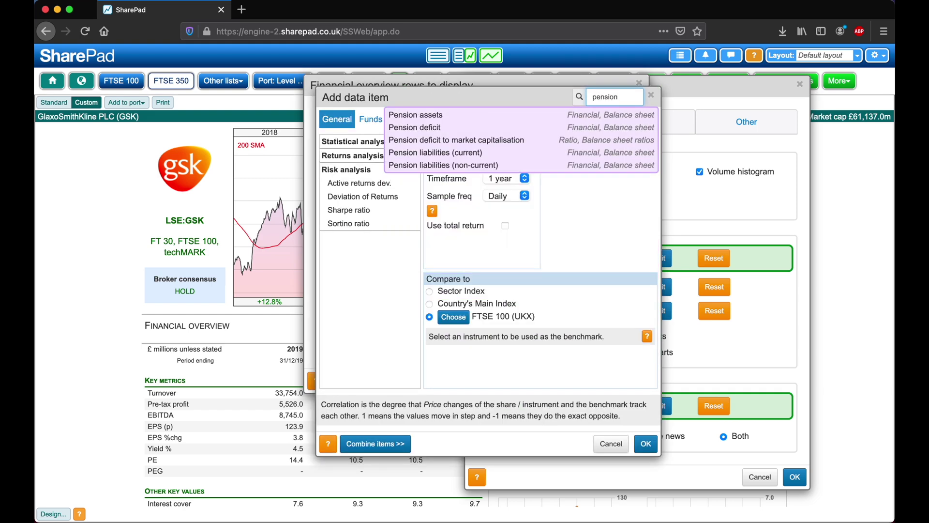
pyautogui.click(528, 127)
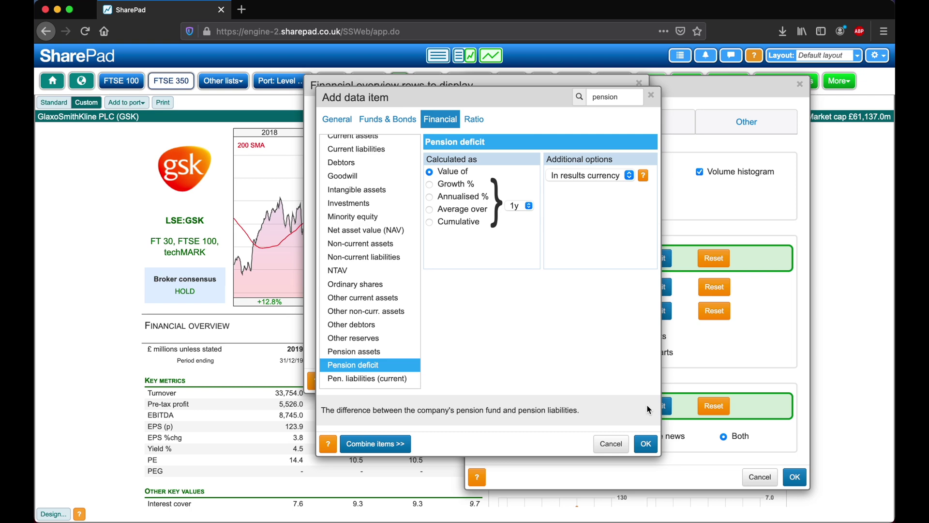
pyautogui.click(652, 443)
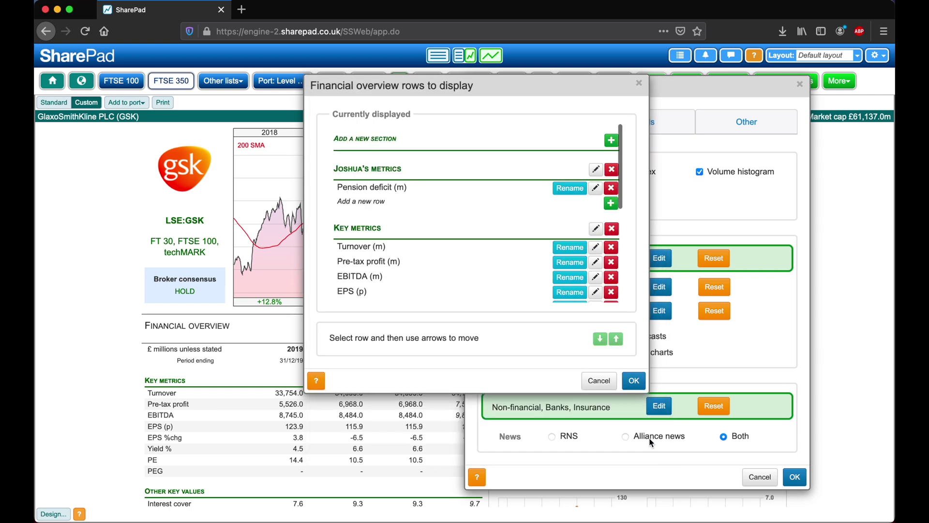
pyautogui.click(609, 205)
pyautogui.write('sortino')
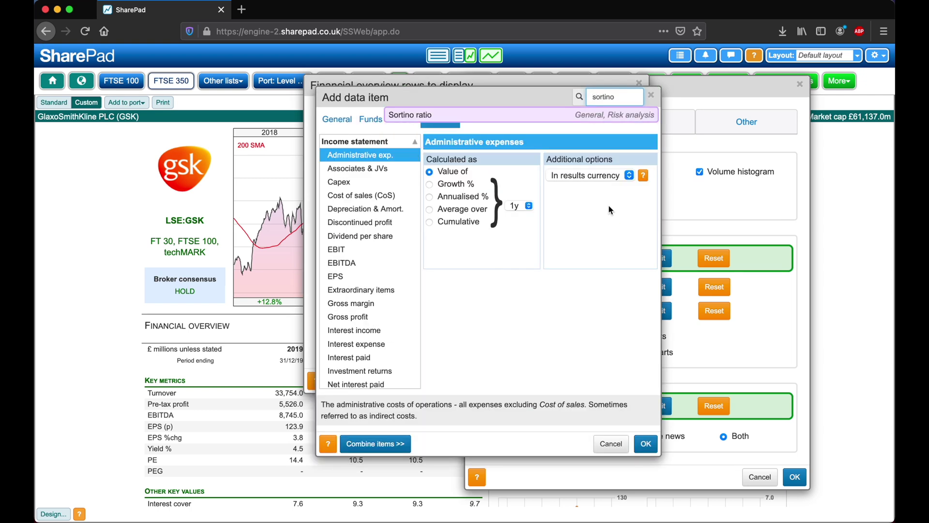
pyautogui.click(580, 120)
pyautogui.click(647, 443)
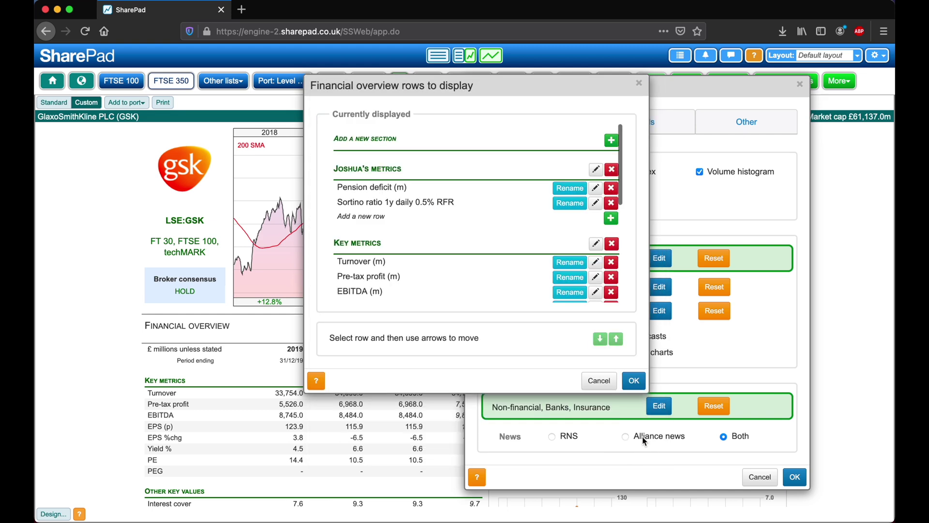
# Add a Debt to market capitalisation row to Joshua's metrics
pyautogui.click(611, 217)
pyautogui.write('debt to mar')
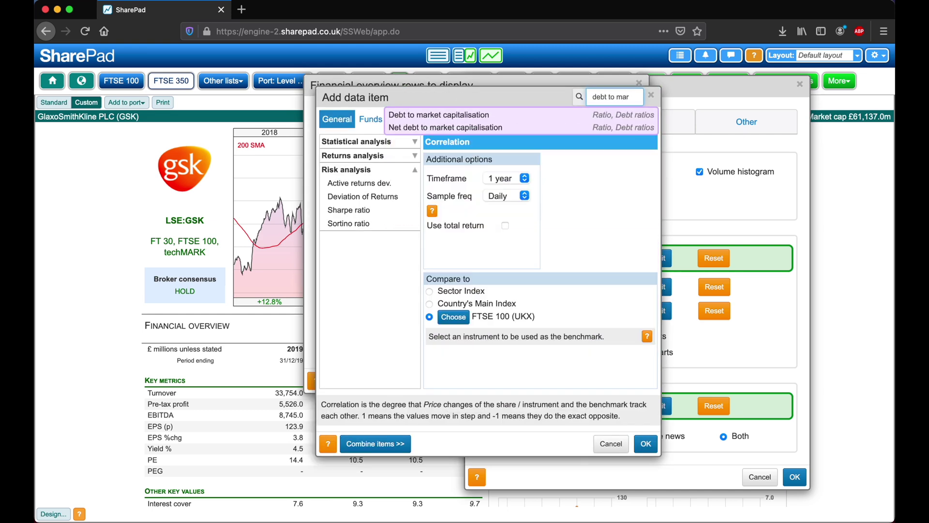
pyautogui.press('Return')
pyautogui.click(646, 444)
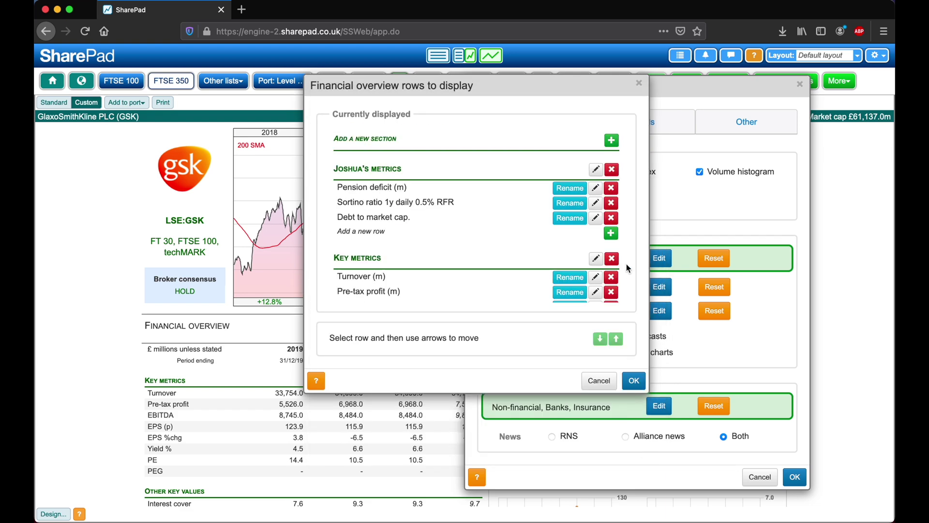
pyautogui.click(611, 233)
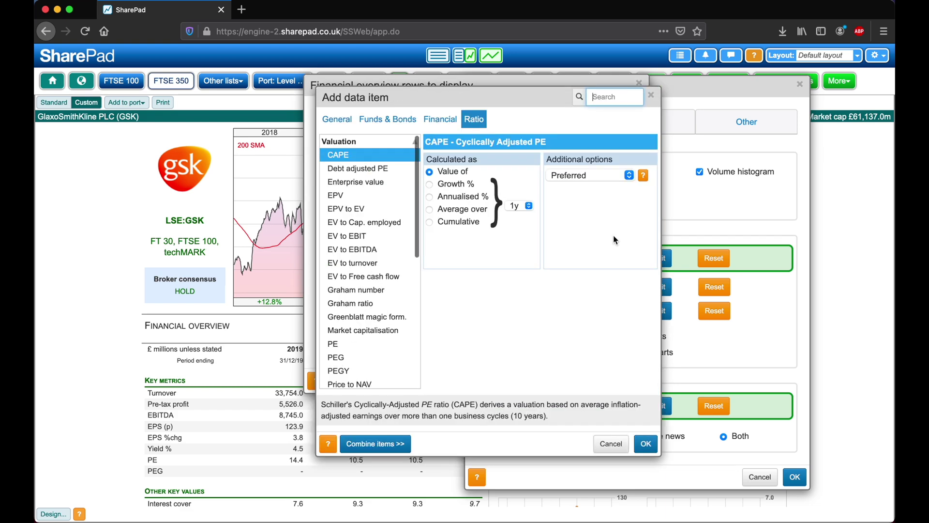
# Add a combined row dividing Market capitalisation by Turnover
pyautogui.click(371, 444)
pyautogui.click(396, 135)
pyautogui.write('m')
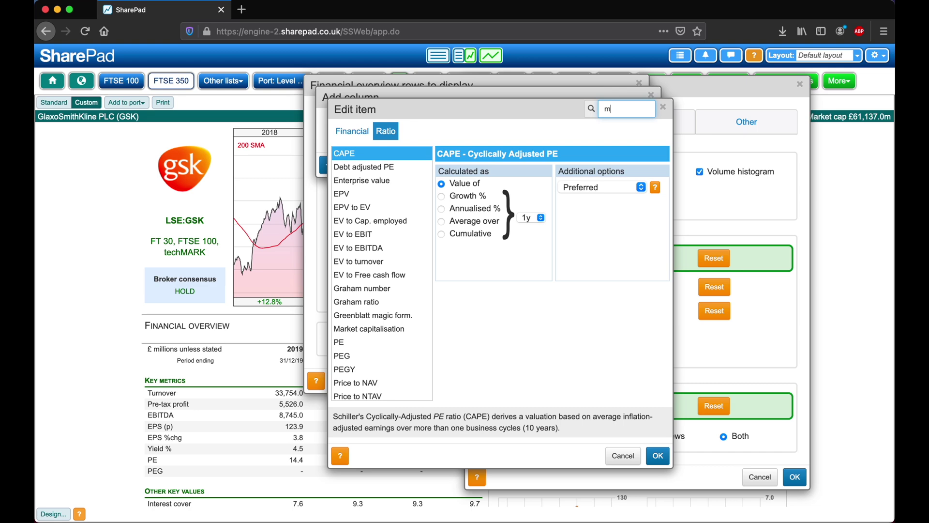
pyautogui.write('arket')
pyautogui.click(570, 128)
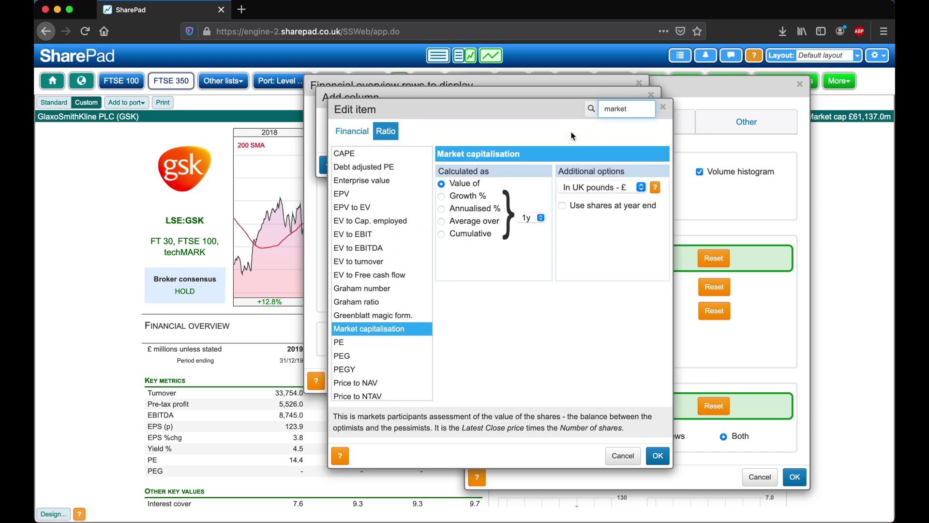
pyautogui.click(659, 456)
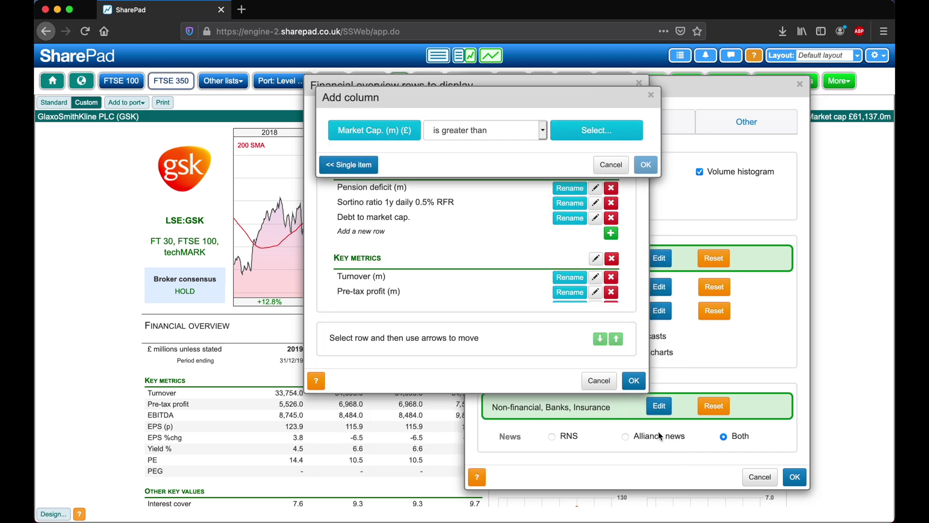
pyautogui.click(541, 135)
pyautogui.click(531, 225)
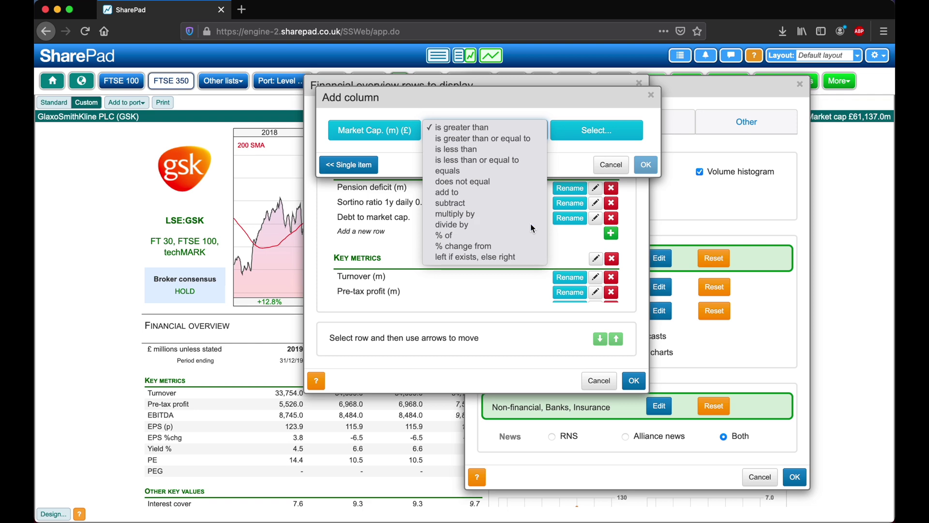
pyautogui.click(571, 133)
pyautogui.write('tur')
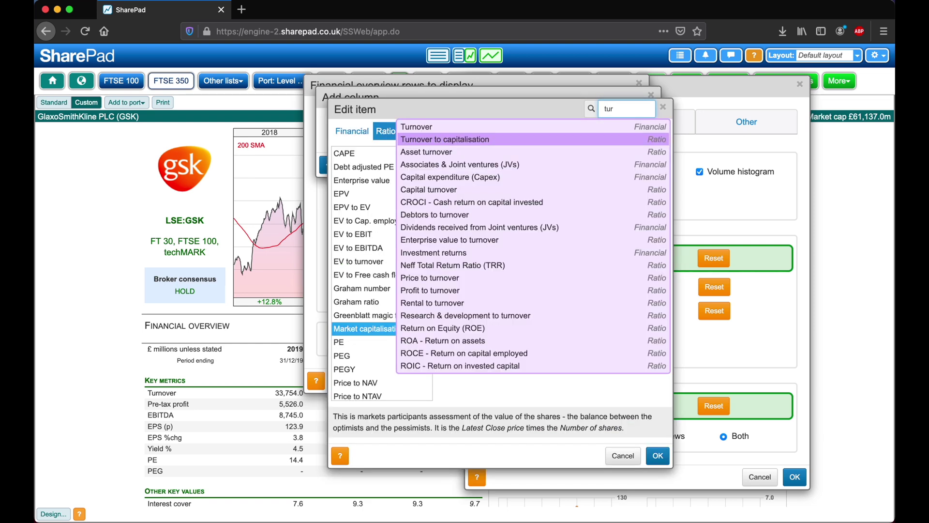
pyautogui.click(555, 130)
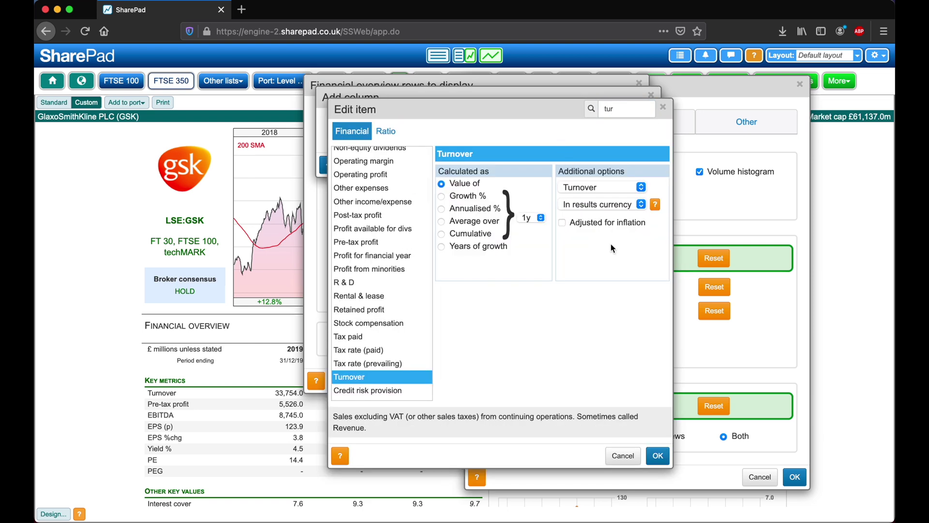
pyautogui.click(657, 455)
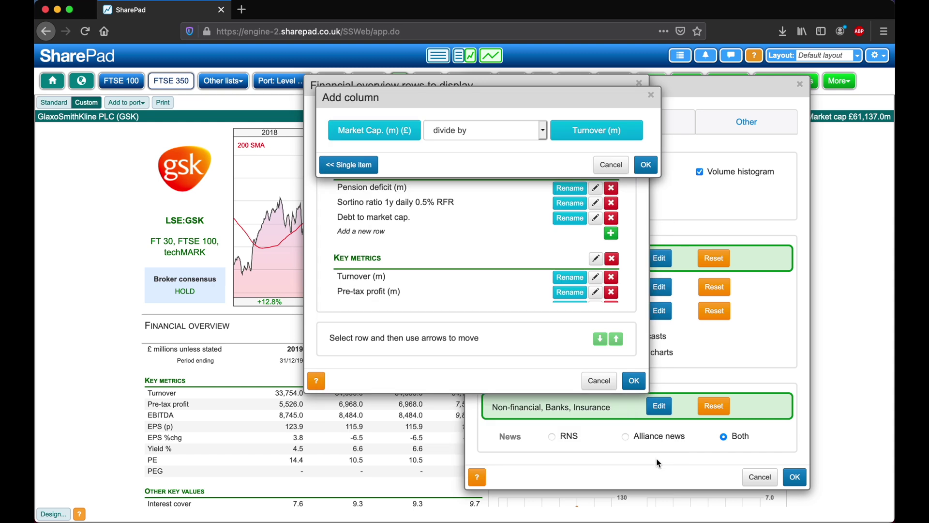
pyautogui.click(649, 169)
# Move the Market Cap. / Turnover row up to the top of Joshua's metrics
pyautogui.click(494, 240)
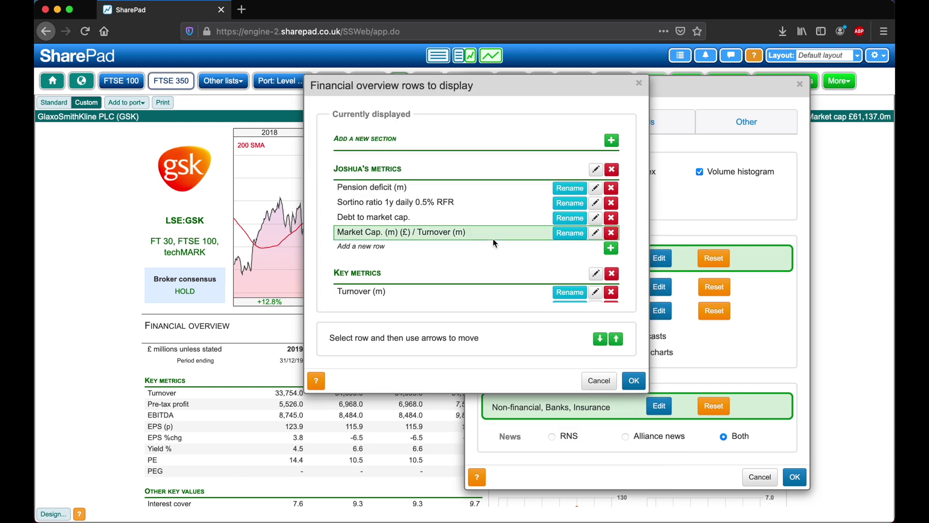
pyautogui.click(617, 341)
pyautogui.click(617, 341)
# Reposition the Market Cap. / Turnover row to third place in Joshua's metrics
pyautogui.click(617, 341)
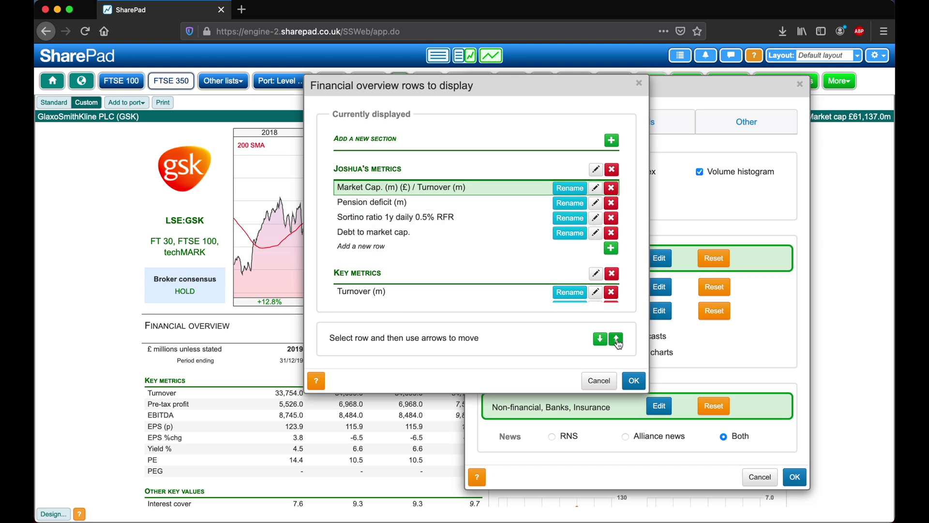
pyautogui.click(600, 341)
pyautogui.click(600, 340)
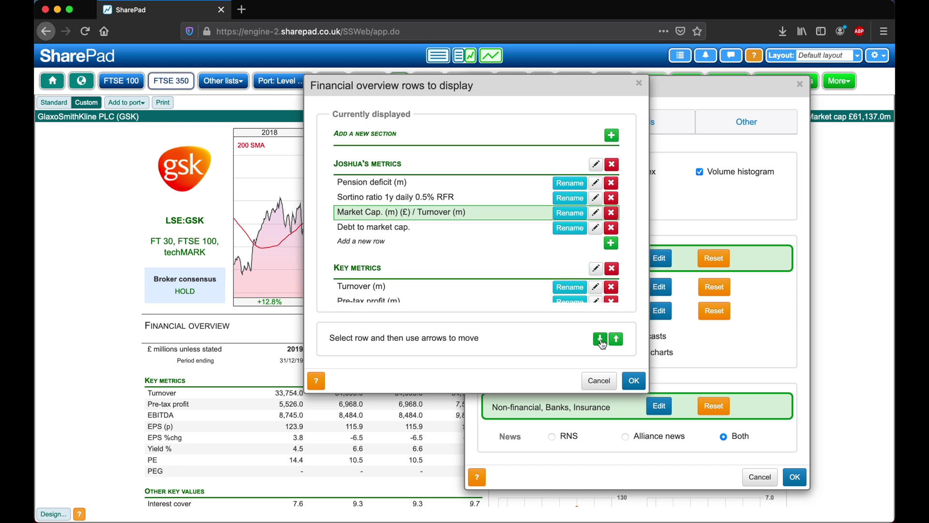
# Move the Joshua's metrics section below Key metrics and confirm the Financial overview rows
pyautogui.click(489, 172)
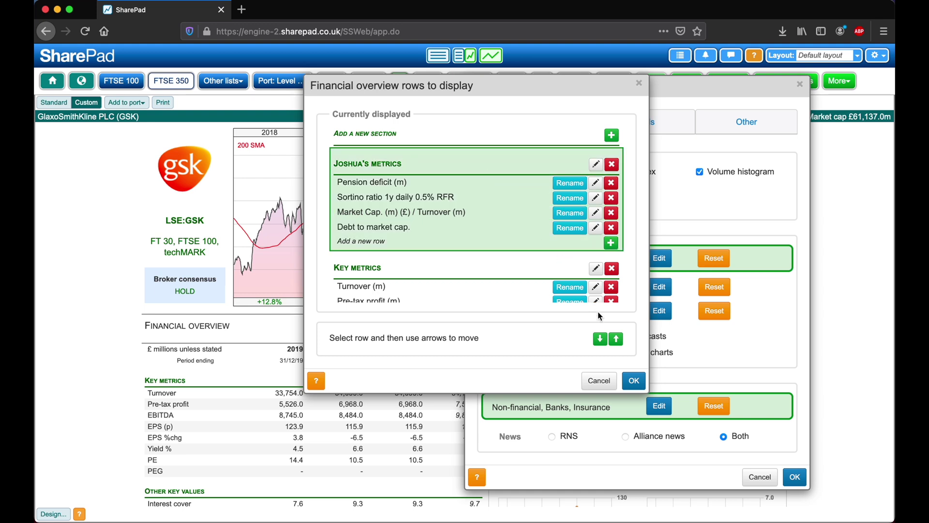
pyautogui.click(601, 339)
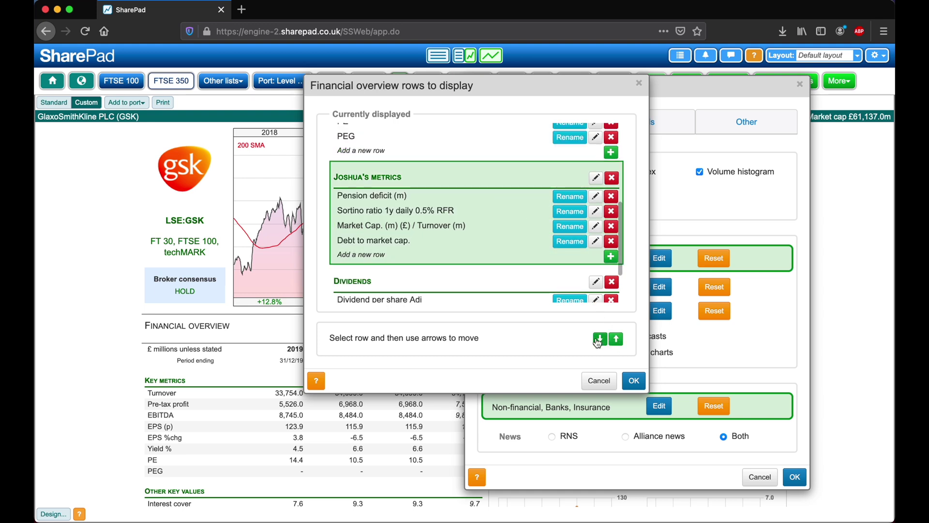
pyautogui.scroll(5, 511, 231)
pyautogui.scroll(-3, 511, 231)
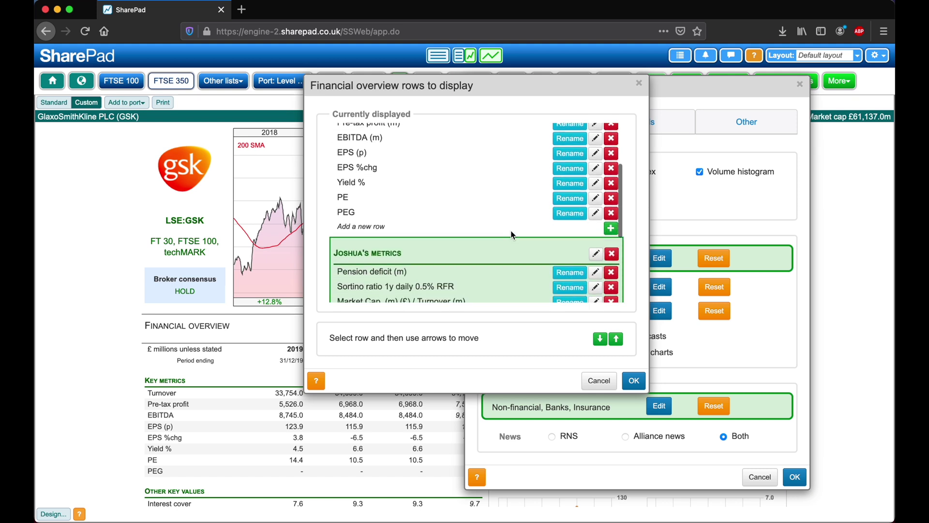
pyautogui.click(634, 381)
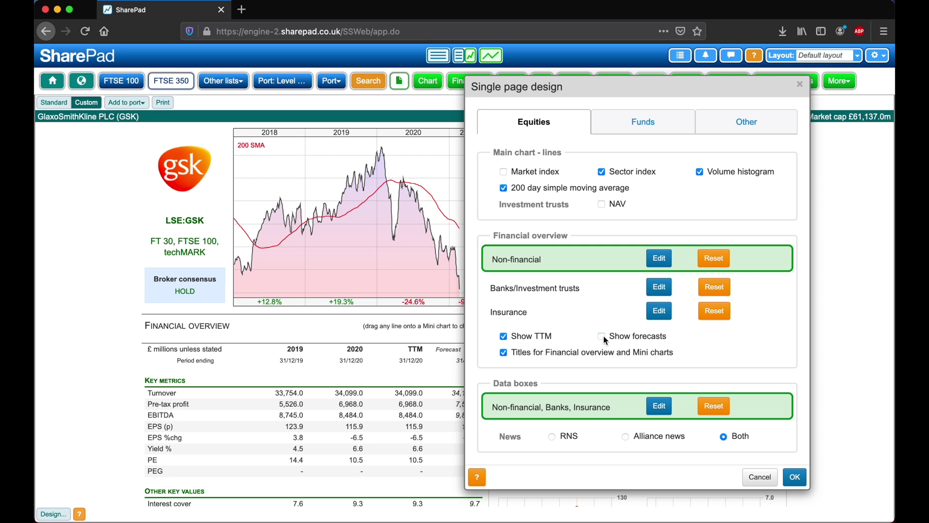
# Display News, Peer companies, Location, Activity breakdown and Directors boxes, with Directors before Financial health
pyautogui.click(663, 407)
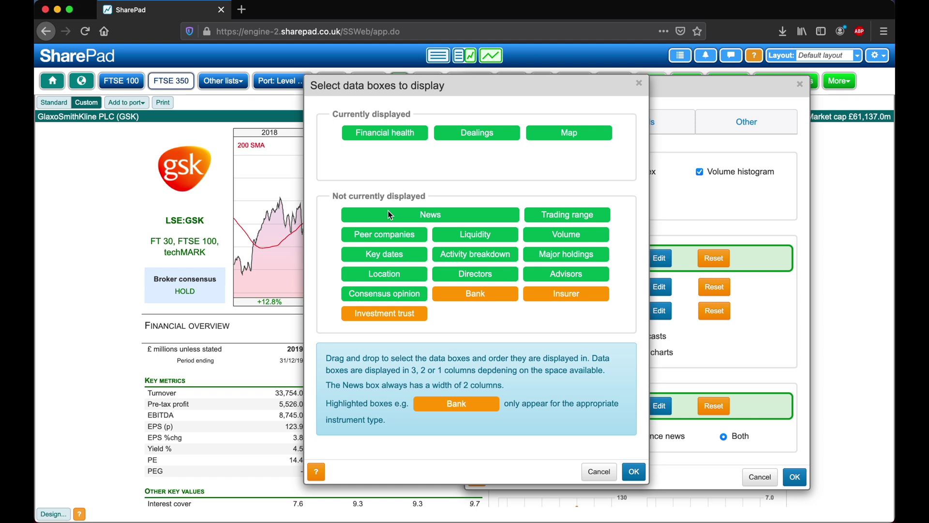
pyautogui.moveTo(388, 210); pyautogui.dragTo(375, 147)
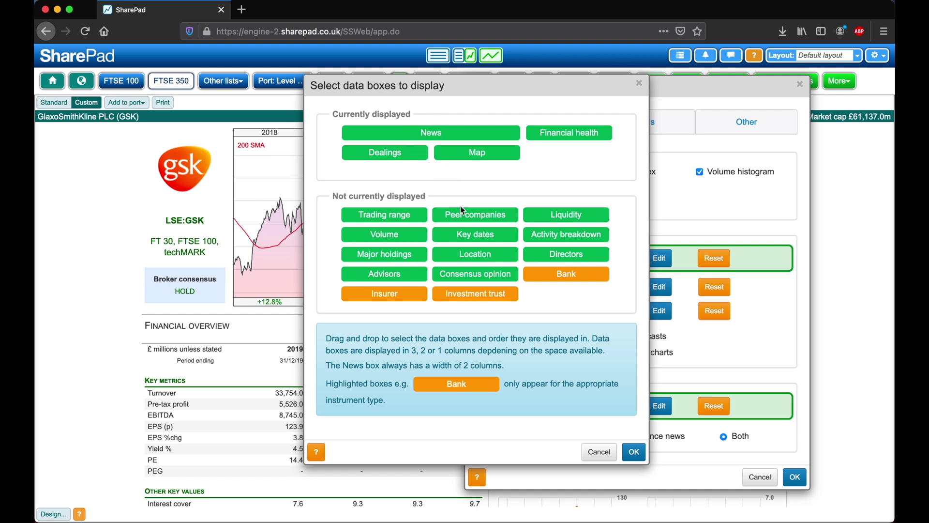
pyautogui.moveTo(462, 213); pyautogui.dragTo(506, 131)
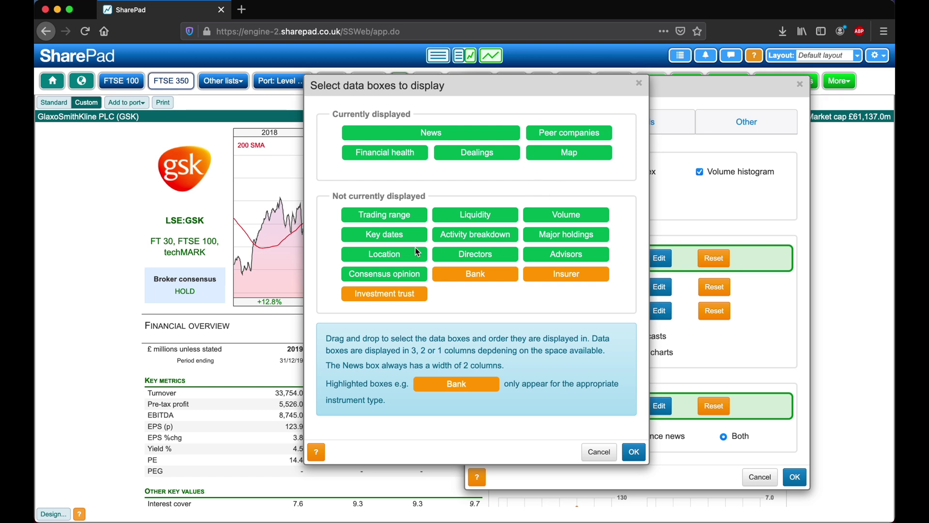
pyautogui.moveTo(415, 248)
pyautogui.mouseDown()
pyautogui.moveTo(385, 196)
pyautogui.moveTo(342, 152)
pyautogui.mouseUp()
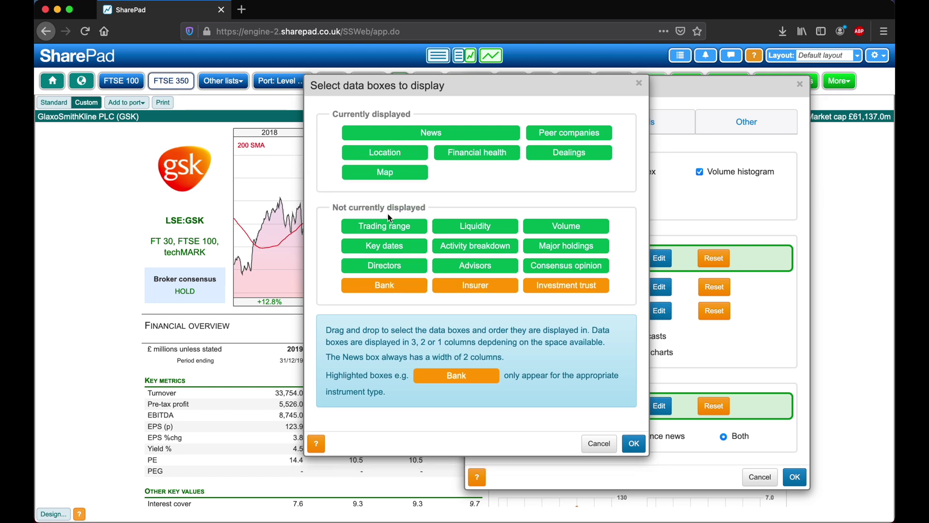
pyautogui.moveTo(454, 240)
pyautogui.mouseDown()
pyautogui.moveTo(458, 204)
pyautogui.moveTo(495, 145)
pyautogui.moveTo(542, 184)
pyautogui.mouseUp()
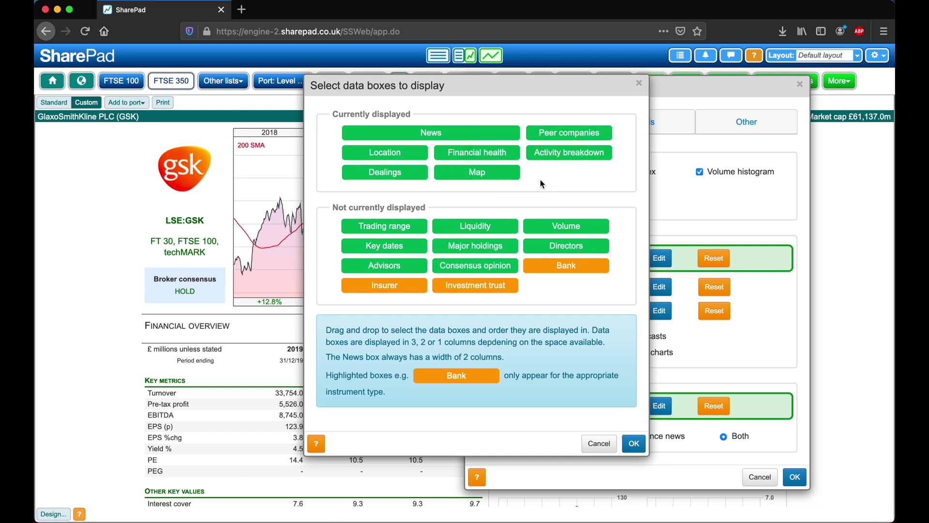
pyautogui.moveTo(551, 251)
pyautogui.mouseDown()
pyautogui.moveTo(539, 223)
pyautogui.moveTo(552, 171)
pyautogui.moveTo(522, 178)
pyautogui.moveTo(525, 159)
pyautogui.moveTo(453, 153)
pyautogui.mouseUp()
pyautogui.moveTo(561, 176)
pyautogui.mouseDown()
pyautogui.moveTo(534, 152)
pyautogui.moveTo(557, 171)
pyautogui.mouseUp()
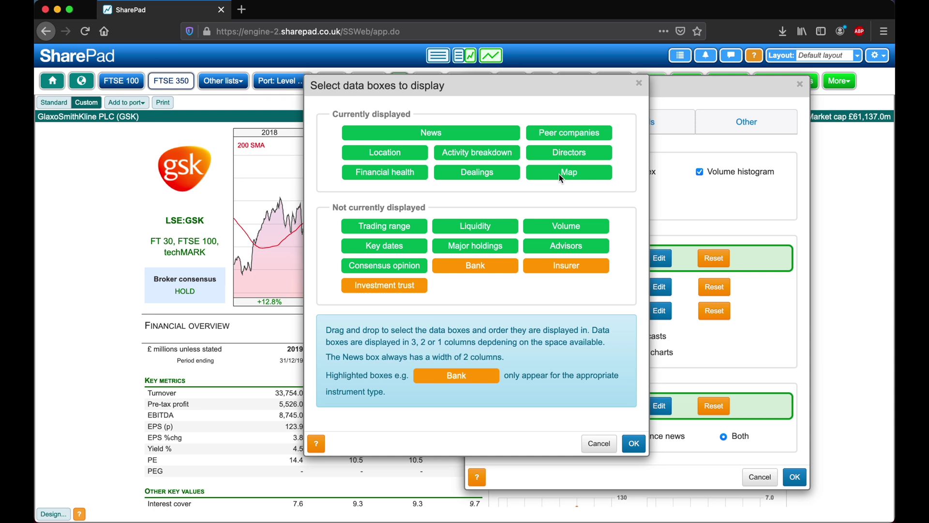
# Confirm the chosen data boxes and the Single page design to update GSK's custom page
pyautogui.click(638, 443)
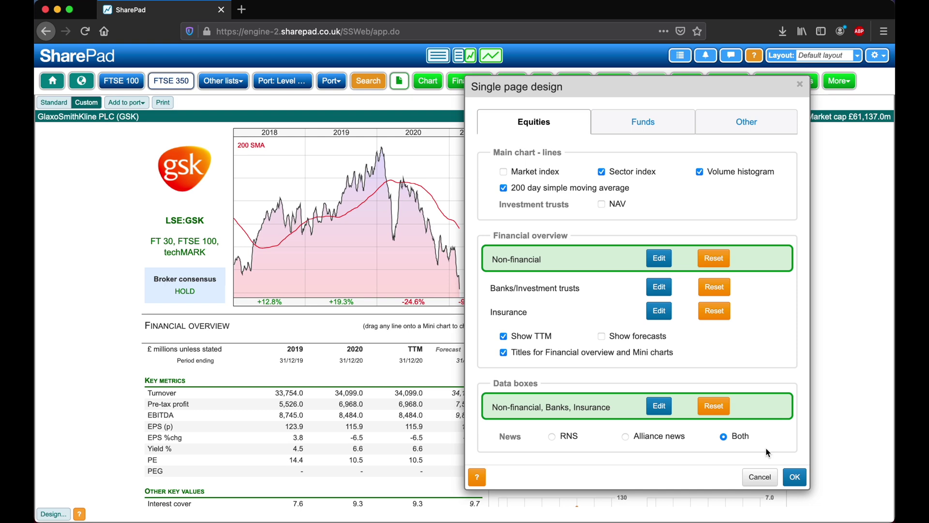
pyautogui.click(791, 472)
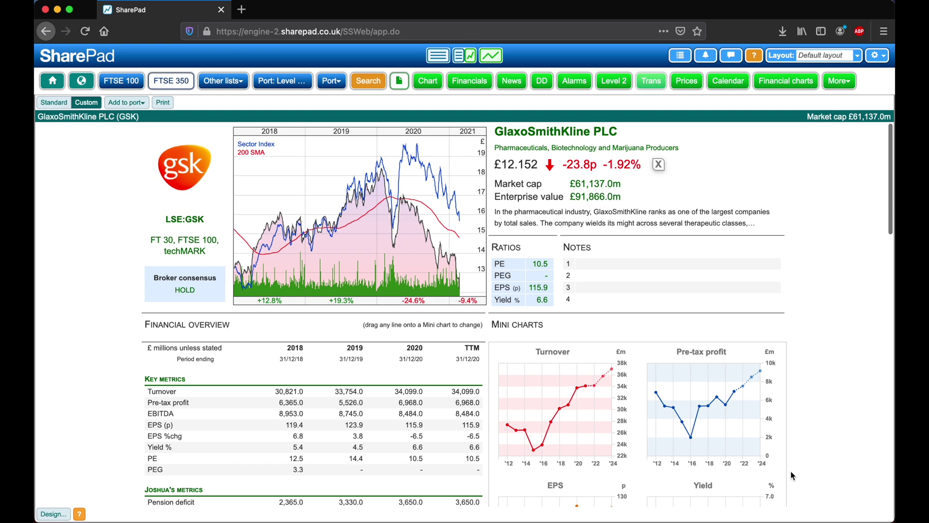
pyautogui.scroll(-5, 791, 471)
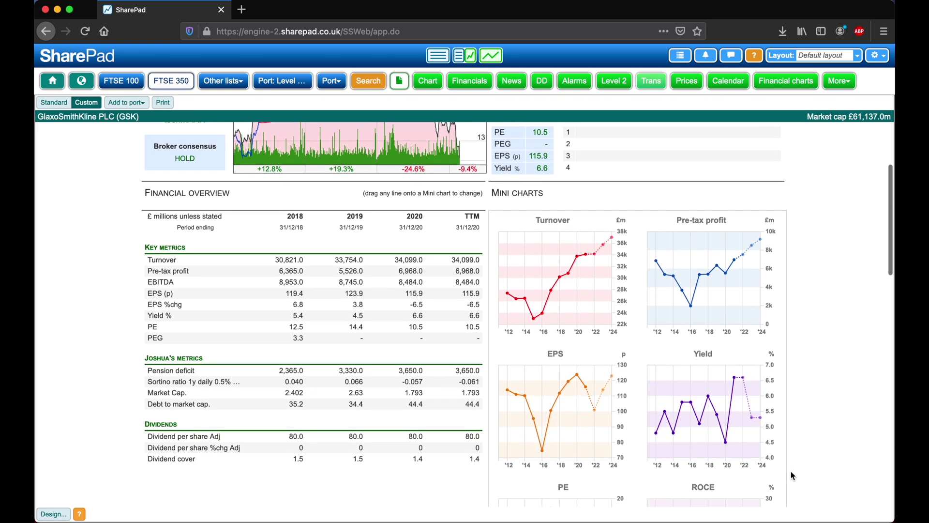
pyautogui.scroll(-3, 791, 472)
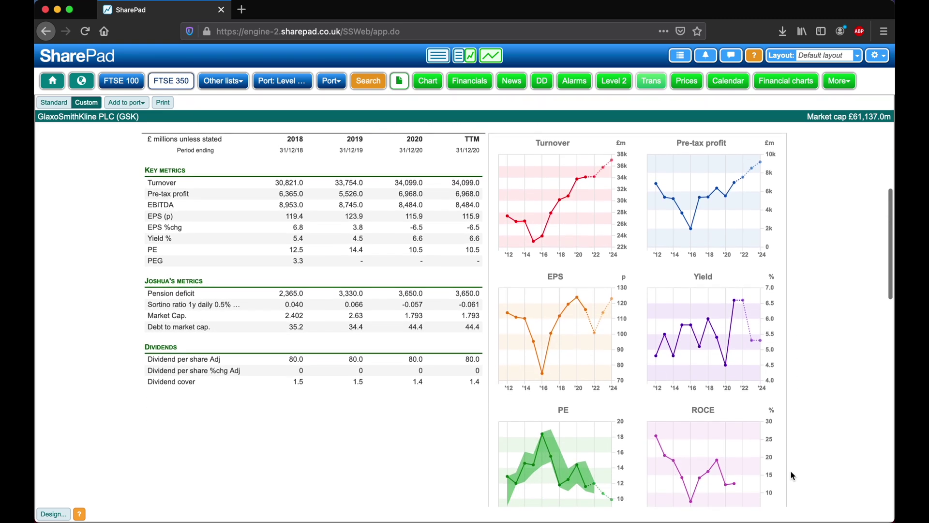
pyautogui.scroll(-10, 791, 471)
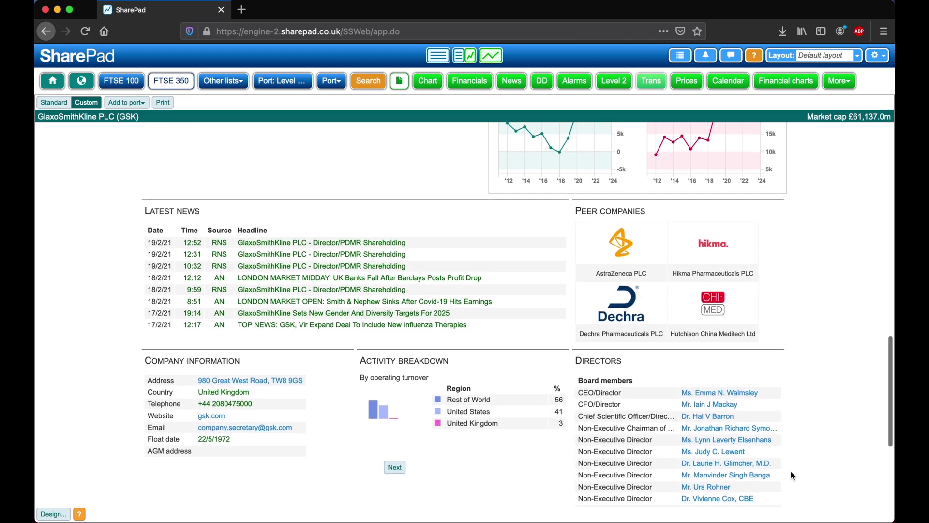
pyautogui.scroll(-8, 791, 473)
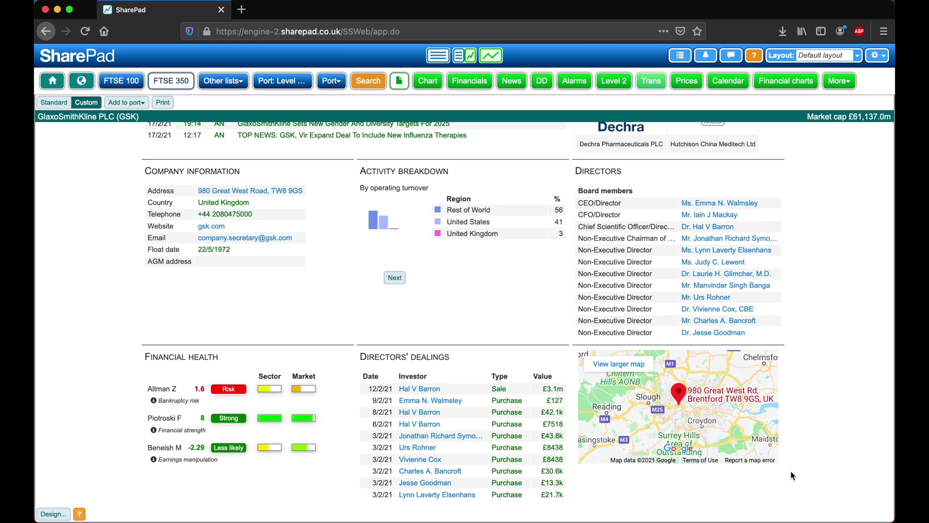
pyautogui.scroll(20, 791, 473)
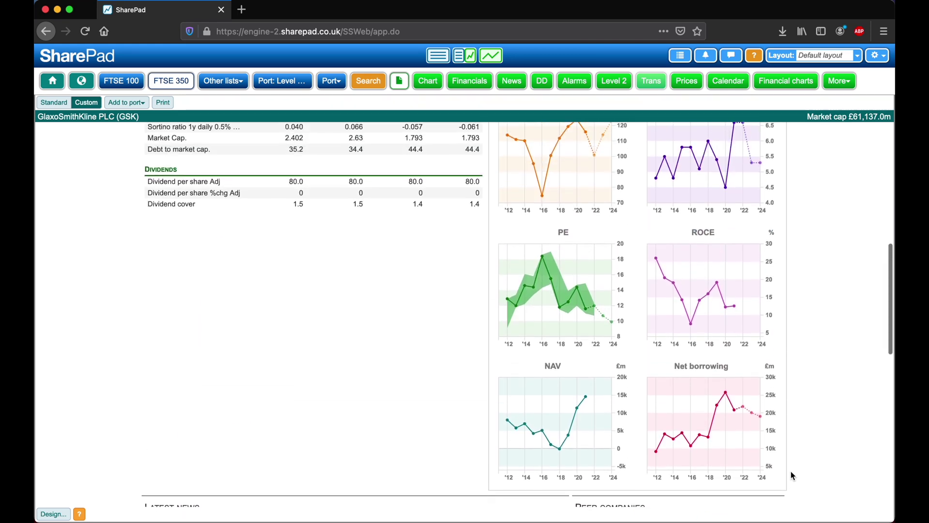
pyautogui.scroll(10, 791, 473)
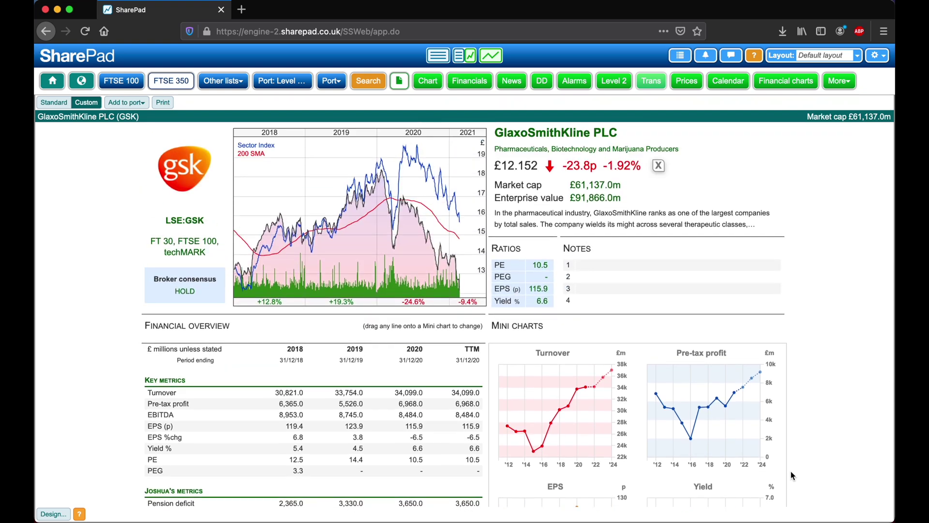
pyautogui.click(182, 174)
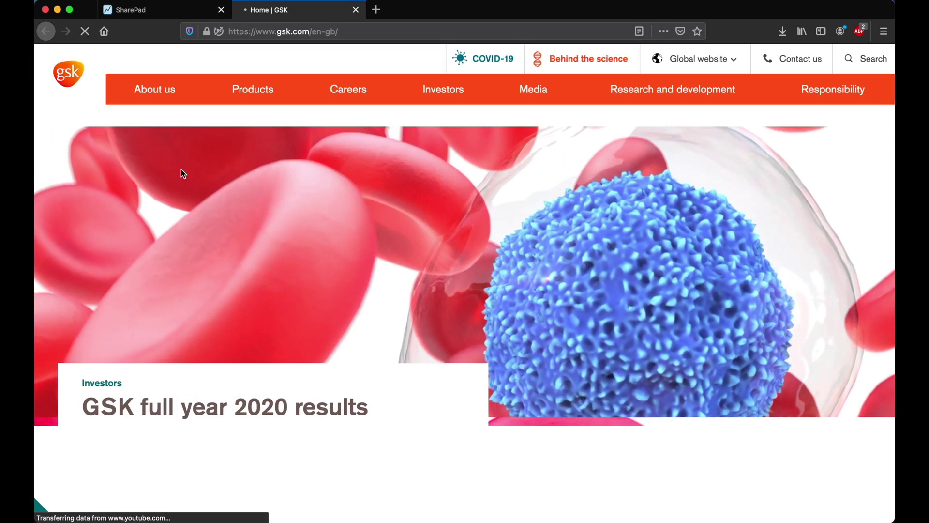
pyautogui.scroll(-3, 181, 170)
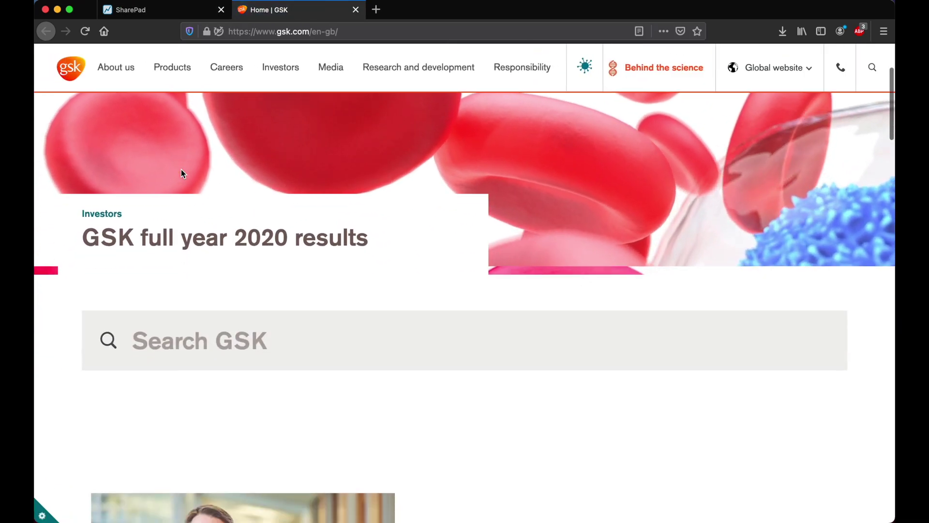
pyautogui.scroll(3, 181, 174)
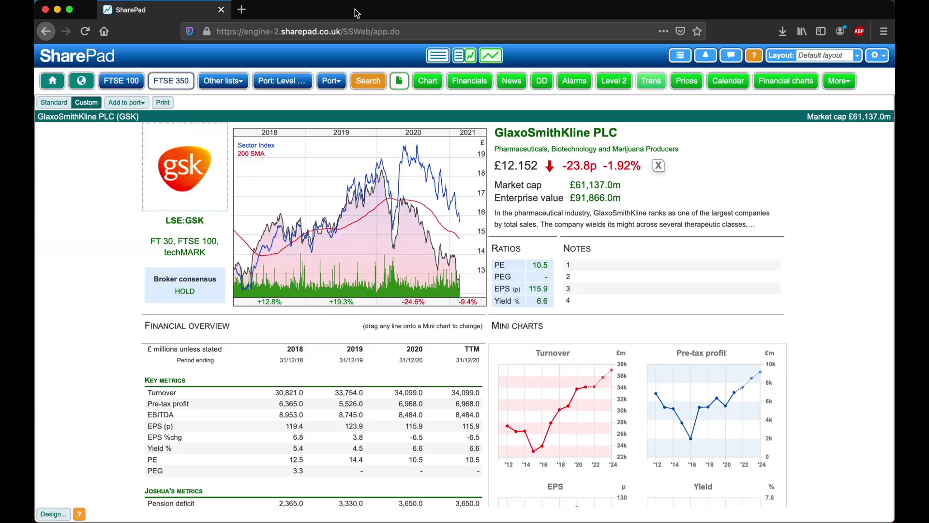
pyautogui.click(356, 10)
pyautogui.moveTo(201, 226)
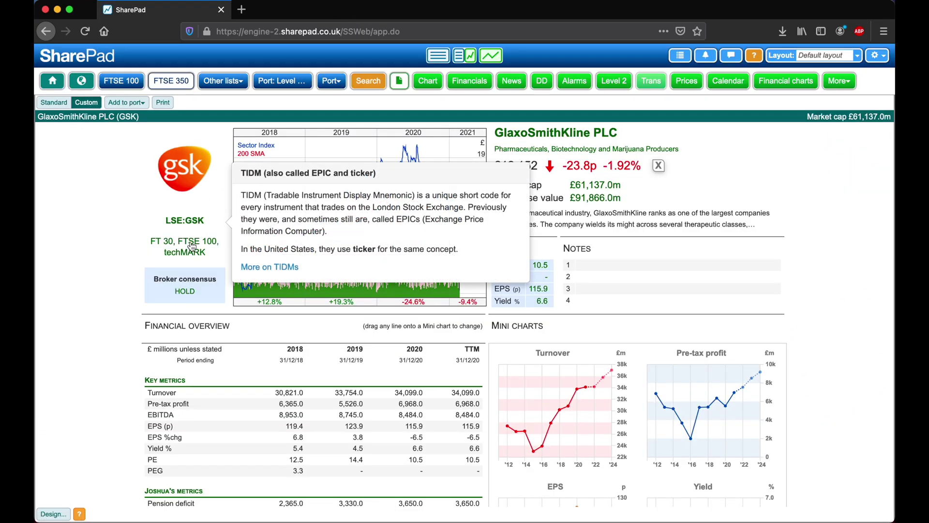
pyautogui.moveTo(187, 278)
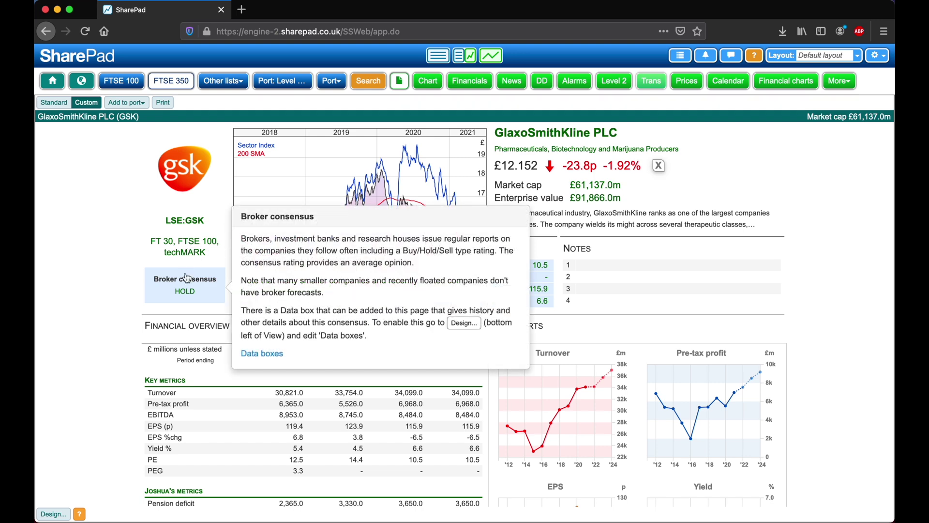
pyautogui.moveTo(527, 273)
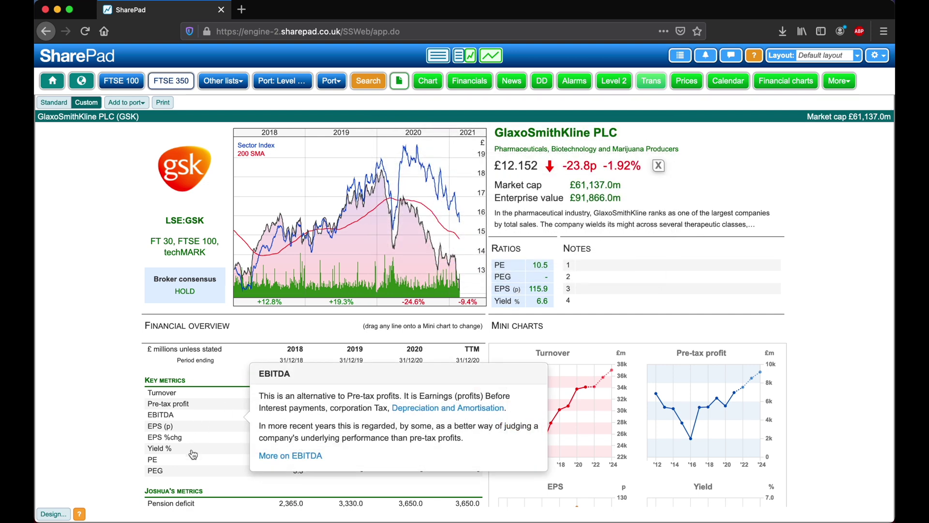
pyautogui.moveTo(193, 454)
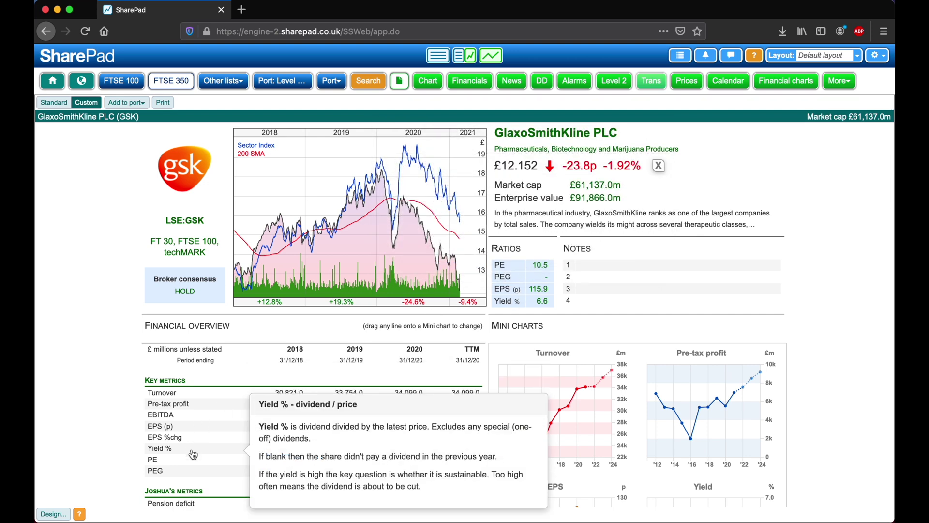
pyautogui.moveTo(535, 234)
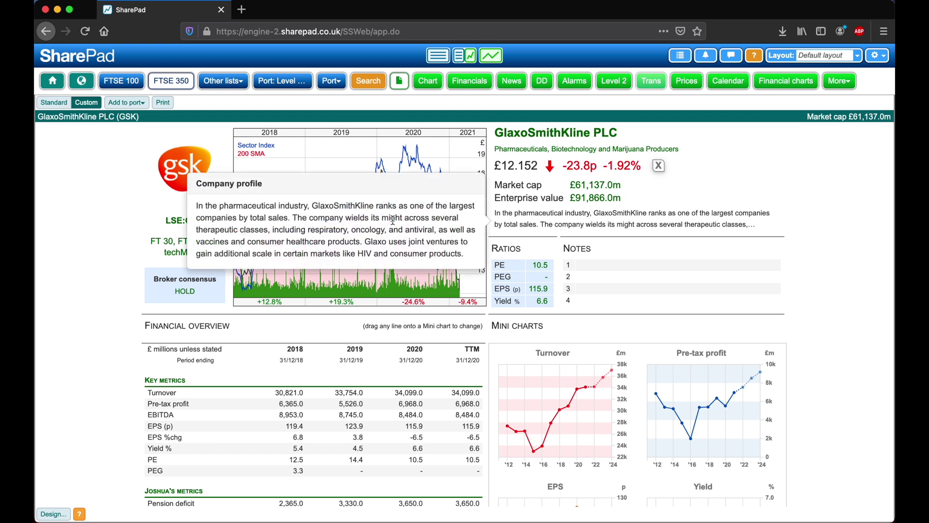
# Save 'Review again in April' as note 1 in GSK's Notes box
pyautogui.click(589, 272)
pyautogui.write('Review again in April')
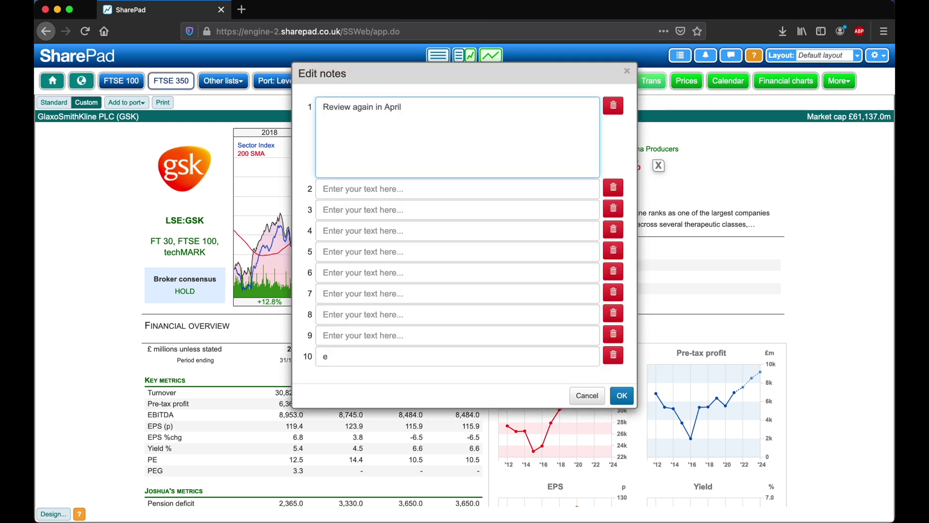
pyautogui.click(622, 396)
# Replace the Turnover mini chart with the Sortino ratio 1y daily chart
pyautogui.scroll(-5, 621, 395)
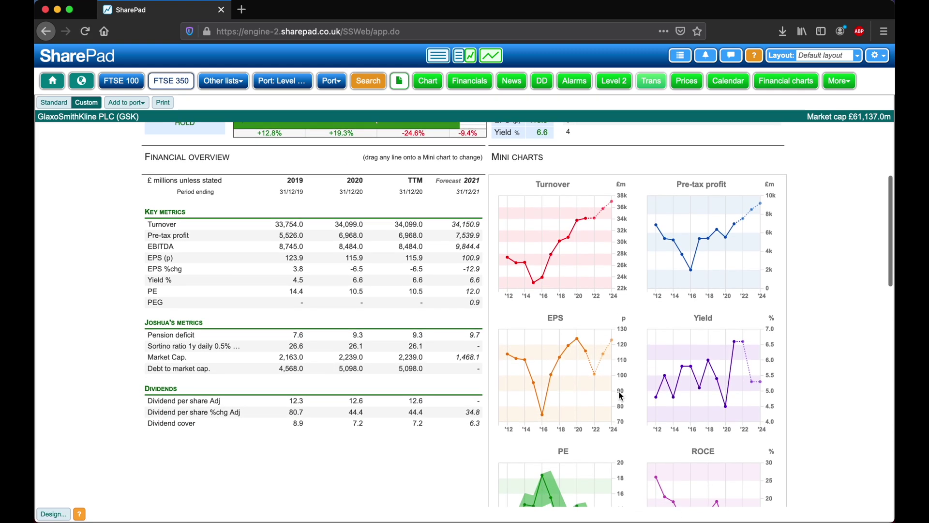
pyautogui.scroll(-1, 621, 395)
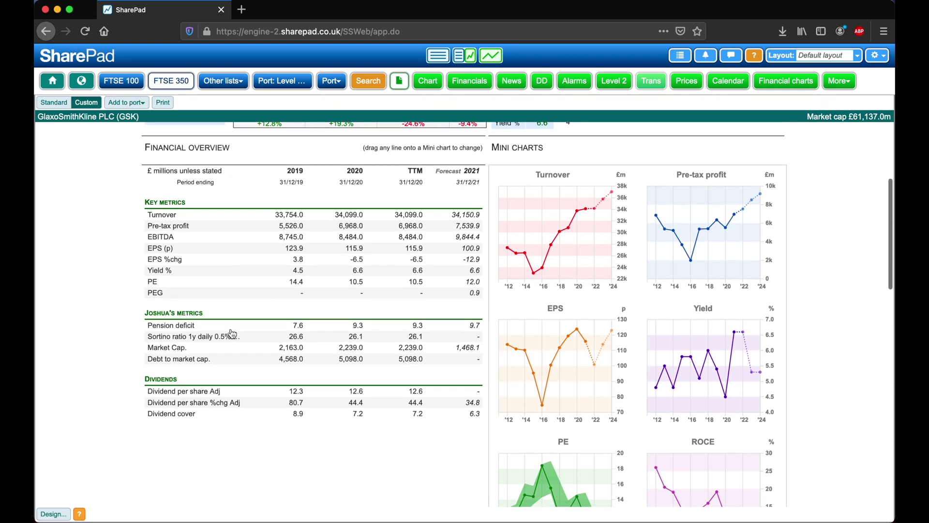
pyautogui.moveTo(231, 339); pyautogui.dragTo(544, 252)
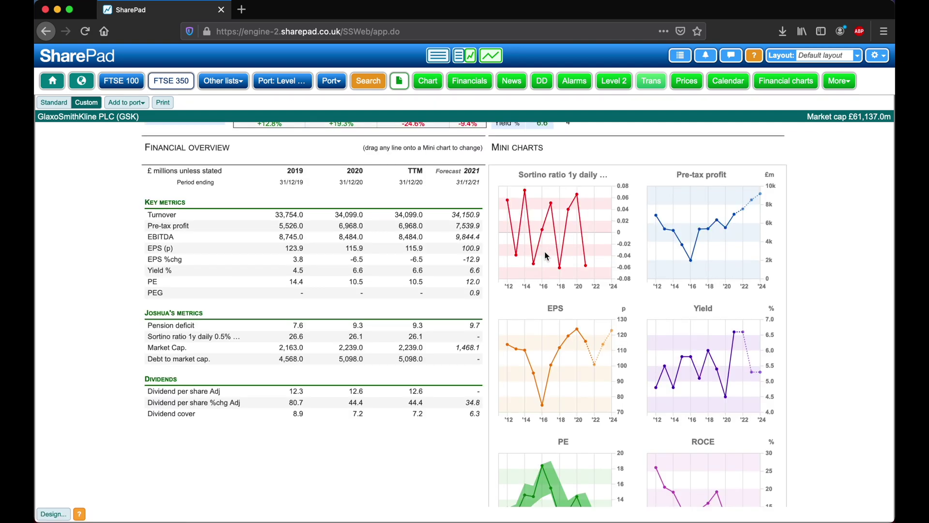
pyautogui.scroll(-3, 547, 257)
pyautogui.scroll(-10, 545, 255)
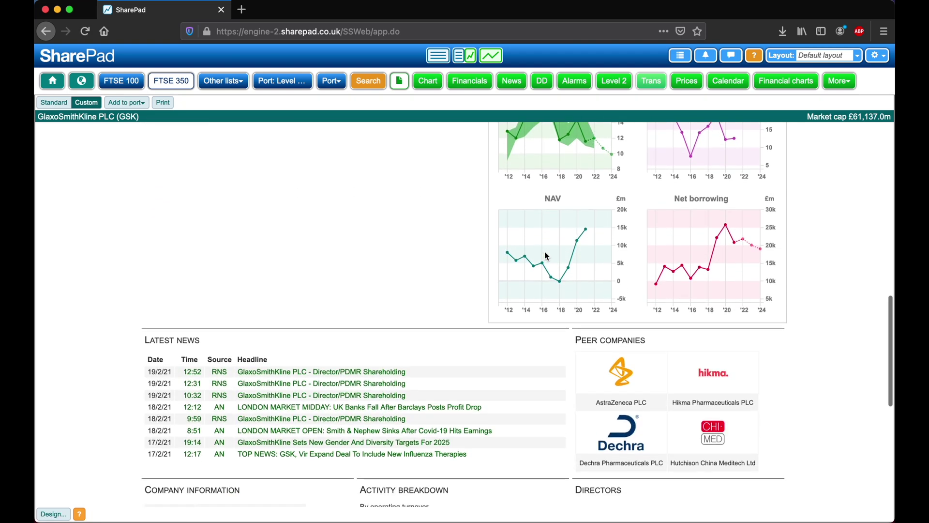
pyautogui.click(372, 292)
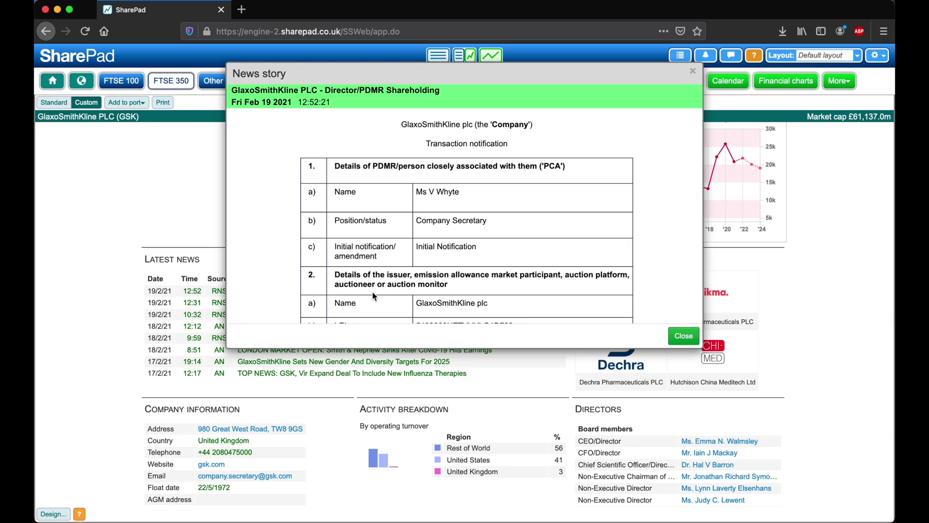
pyautogui.scroll(-2, 374, 295)
pyautogui.scroll(-5, 373, 293)
pyautogui.scroll(6, 373, 293)
pyautogui.click(684, 336)
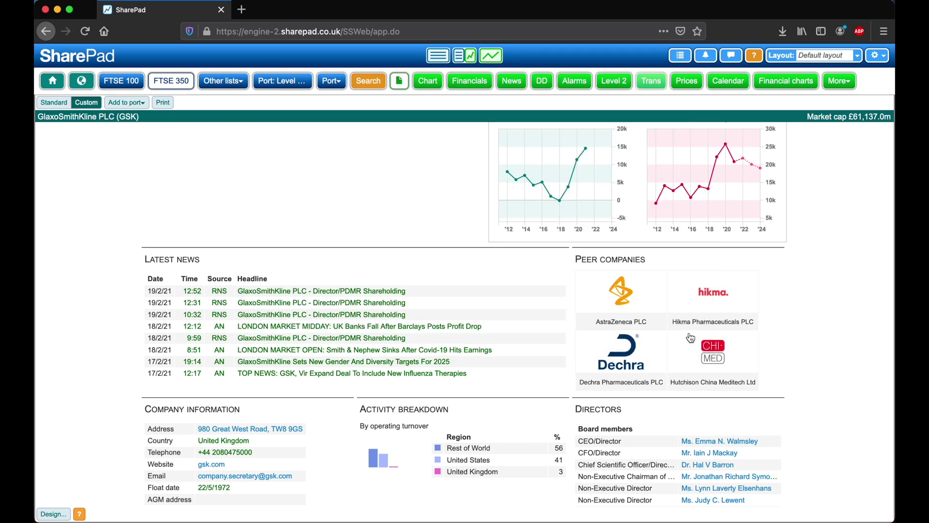
pyautogui.click(622, 293)
pyautogui.scroll(5, 624, 300)
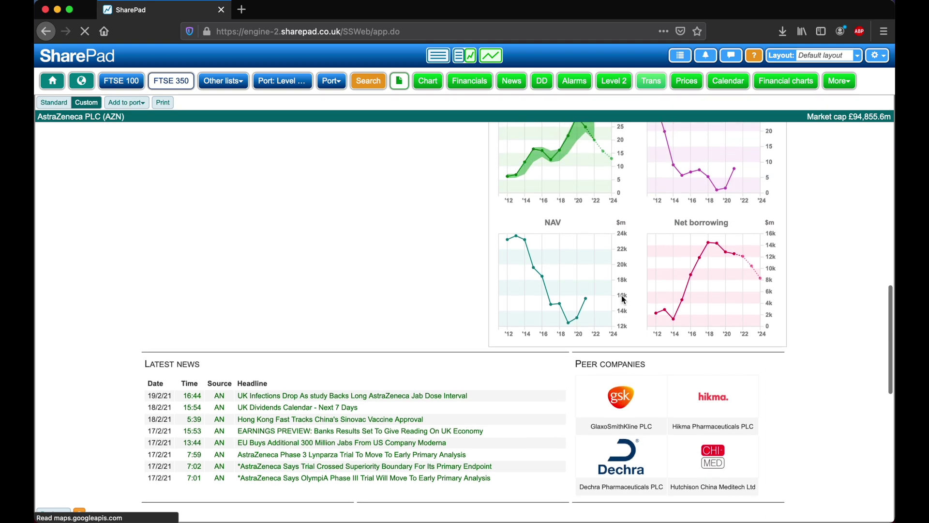
pyautogui.scroll(5, 624, 300)
pyautogui.scroll(-10, 624, 300)
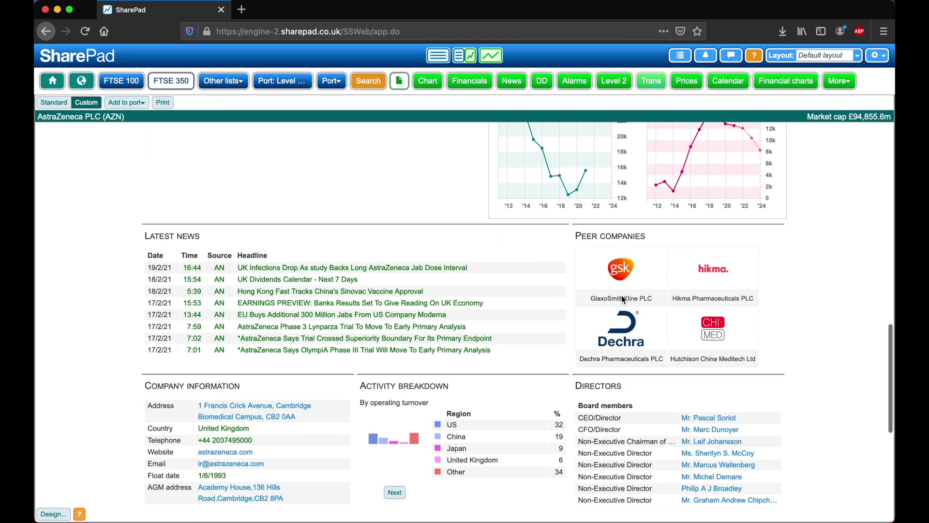
pyautogui.click(623, 300)
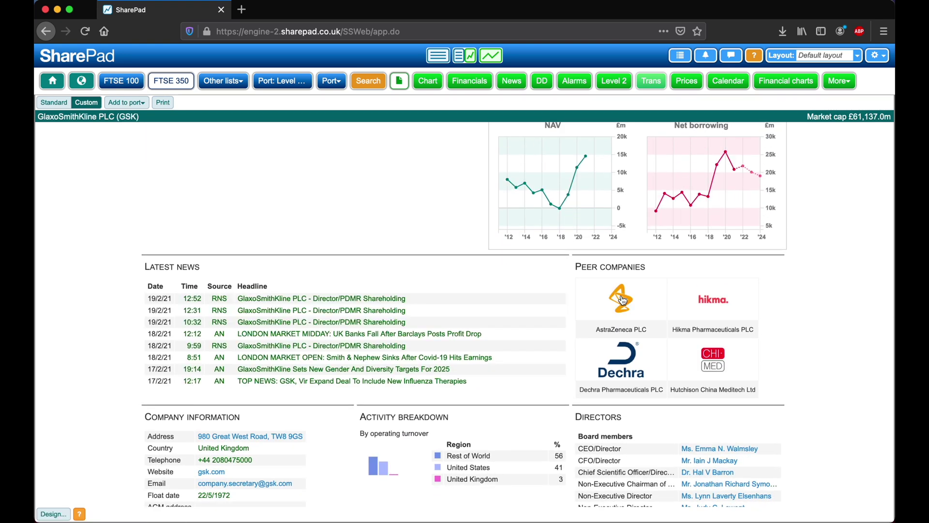
pyautogui.scroll(-3, 623, 300)
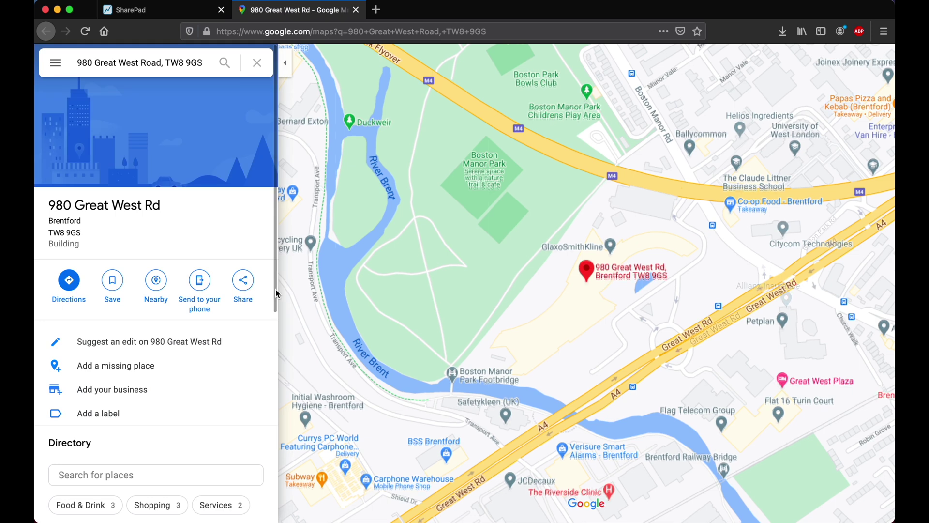
pyautogui.click(357, 10)
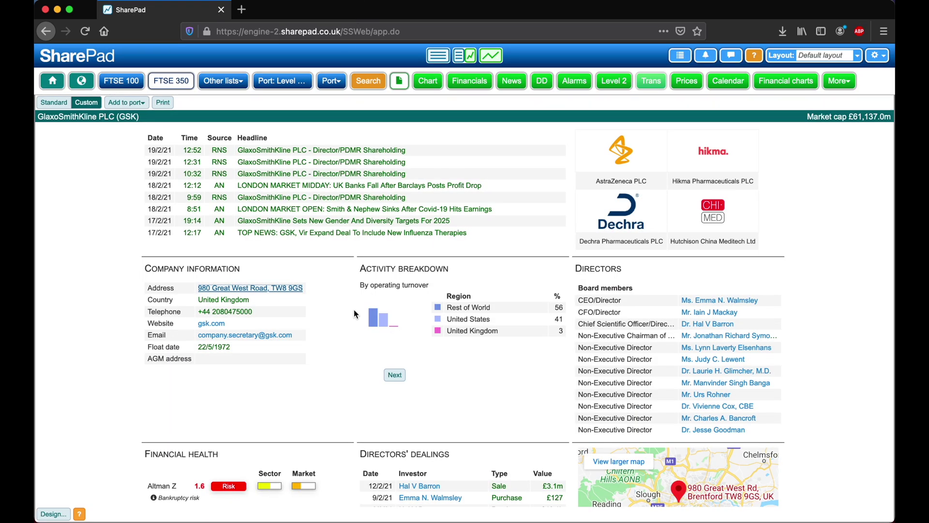
pyautogui.click(395, 376)
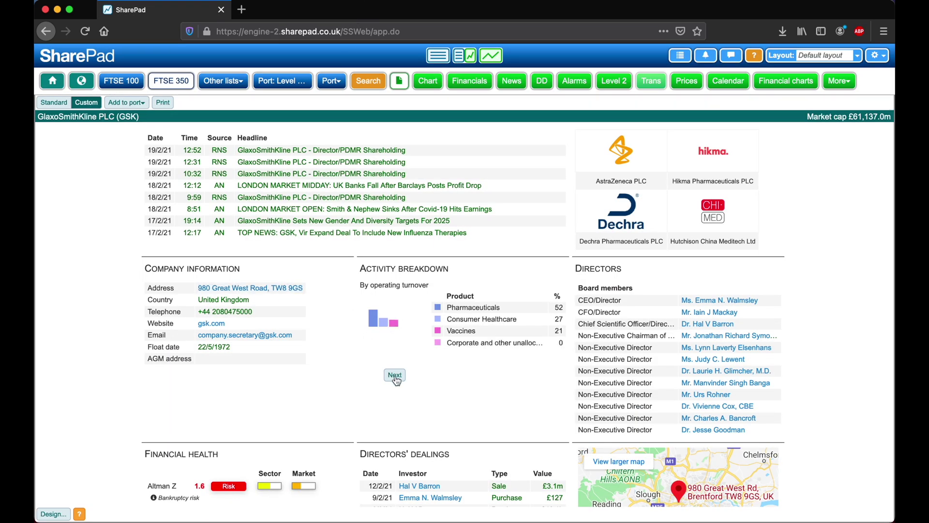
pyautogui.click(395, 375)
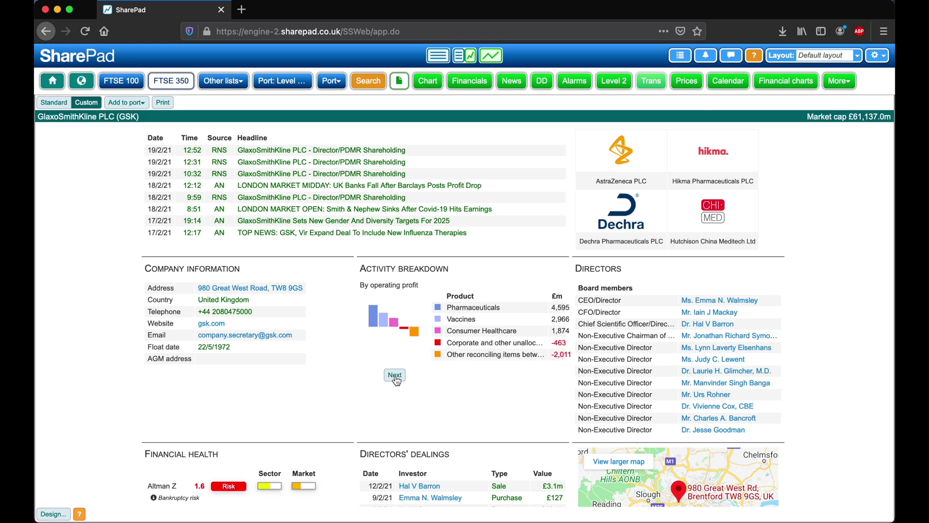
pyautogui.click(395, 376)
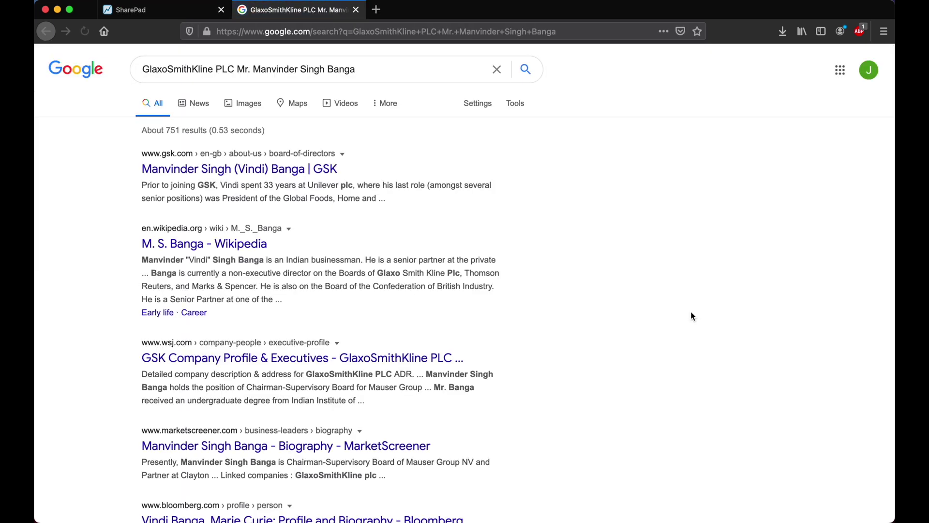
pyautogui.click(360, 10)
pyautogui.scroll(15, 358, 209)
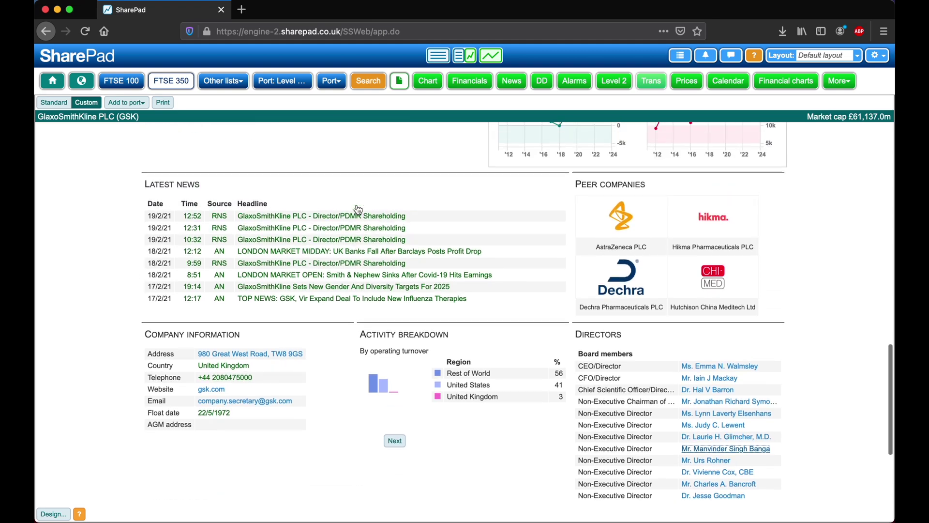